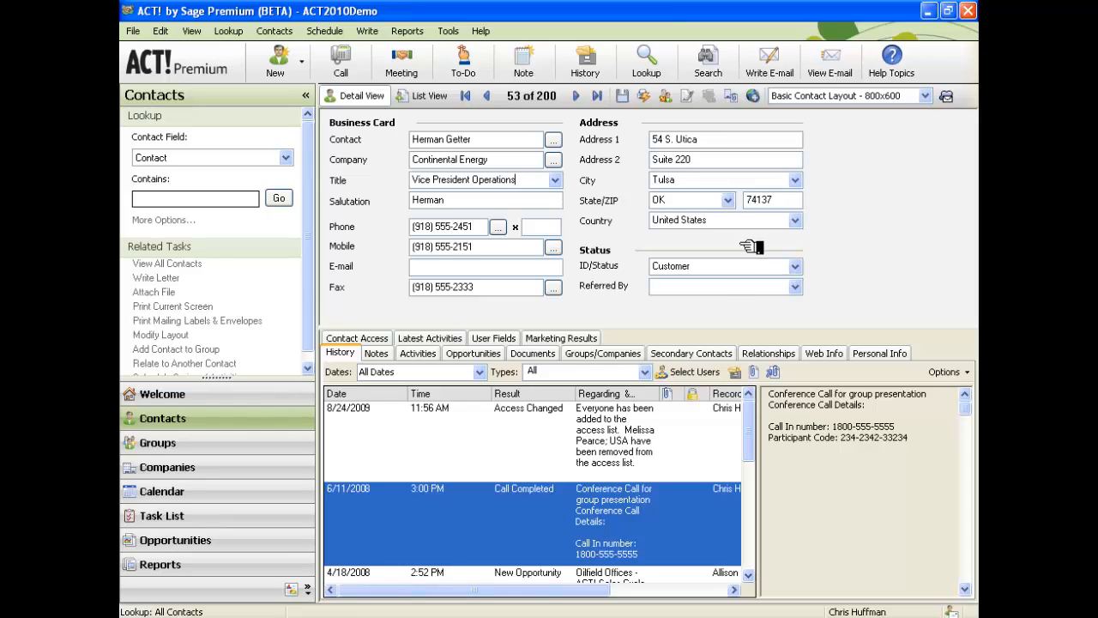
# Create a new contact record and enter the contact's full name, accepting the name split.
pyautogui.click(693, 266)
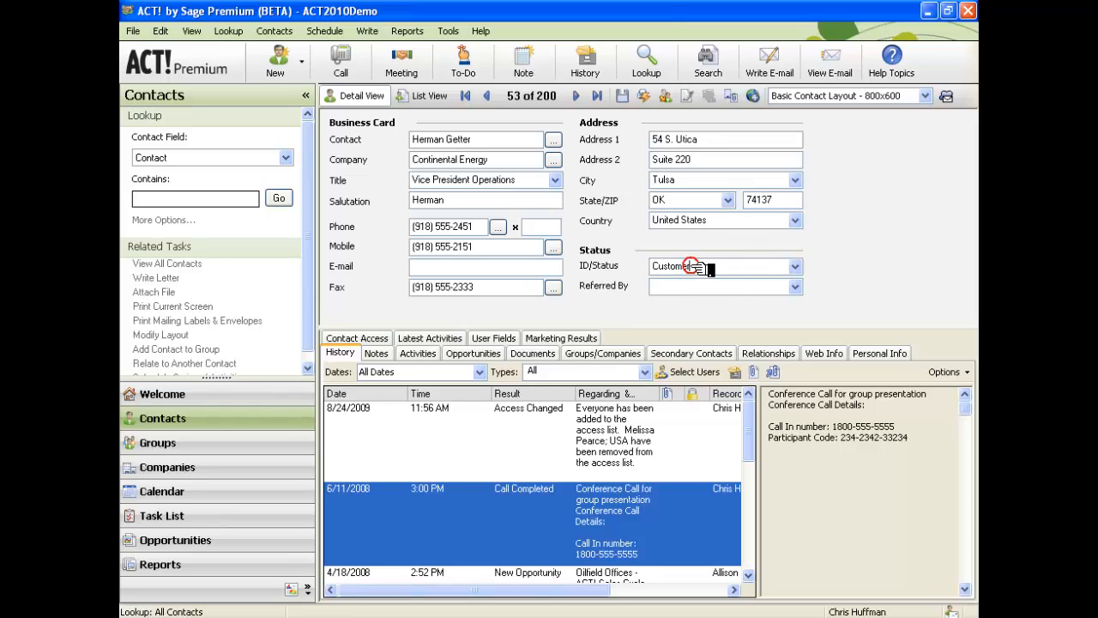
pyautogui.click(691, 286)
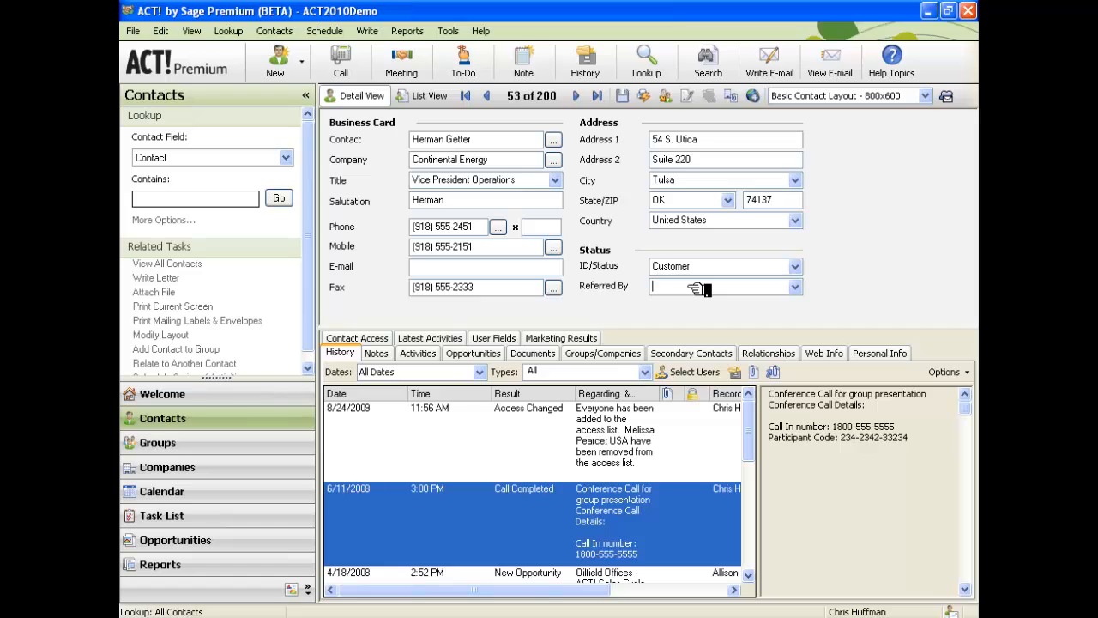
pyautogui.click(279, 72)
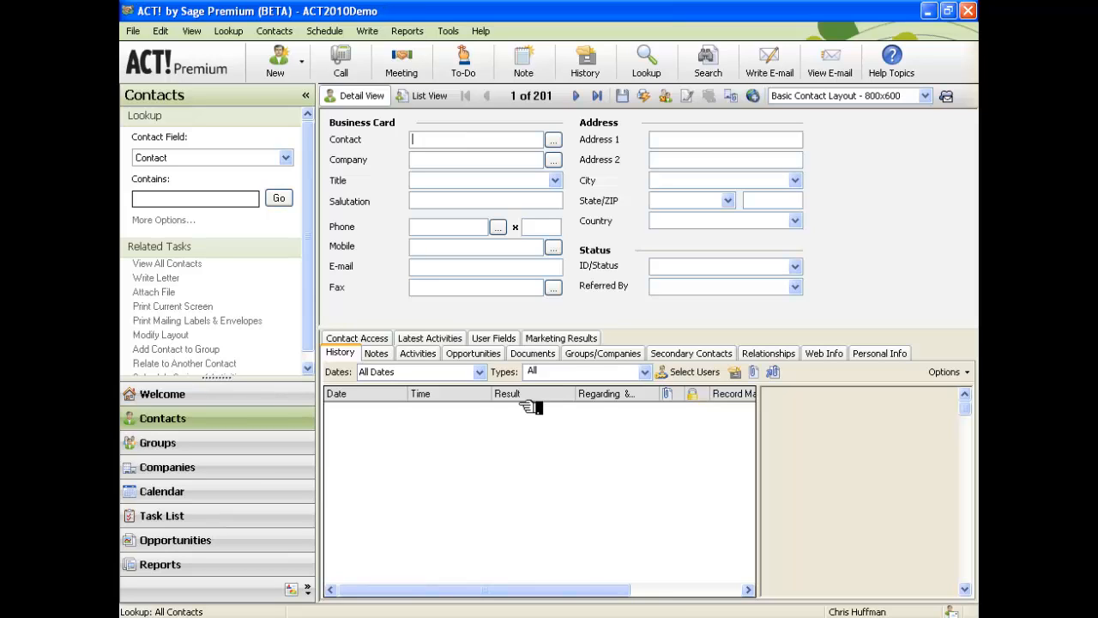
pyautogui.press('Tab')
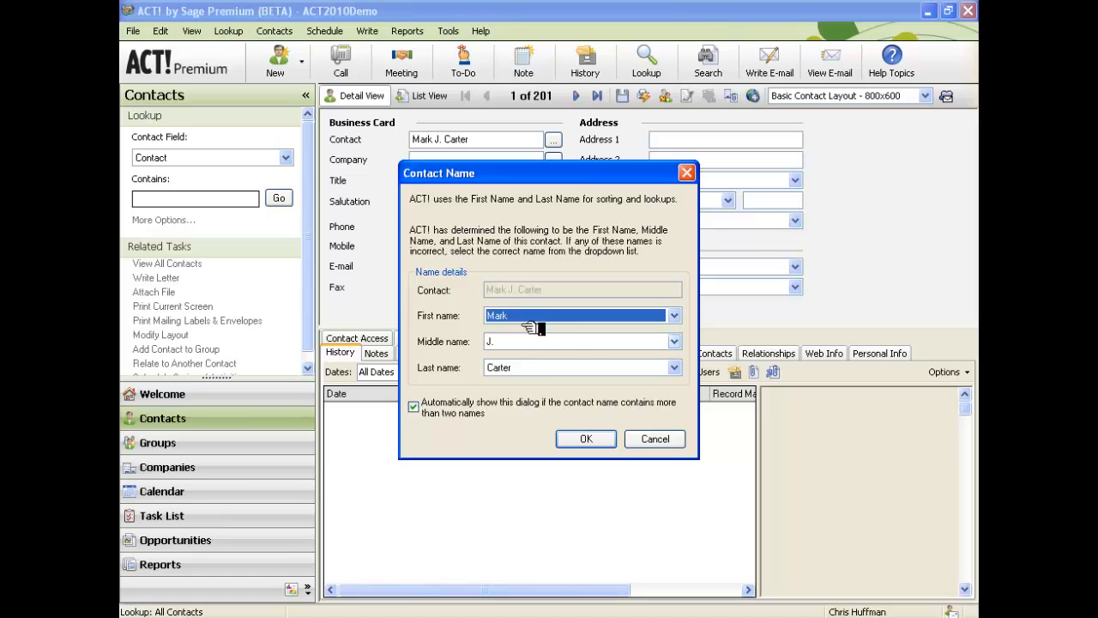
pyautogui.click(589, 438)
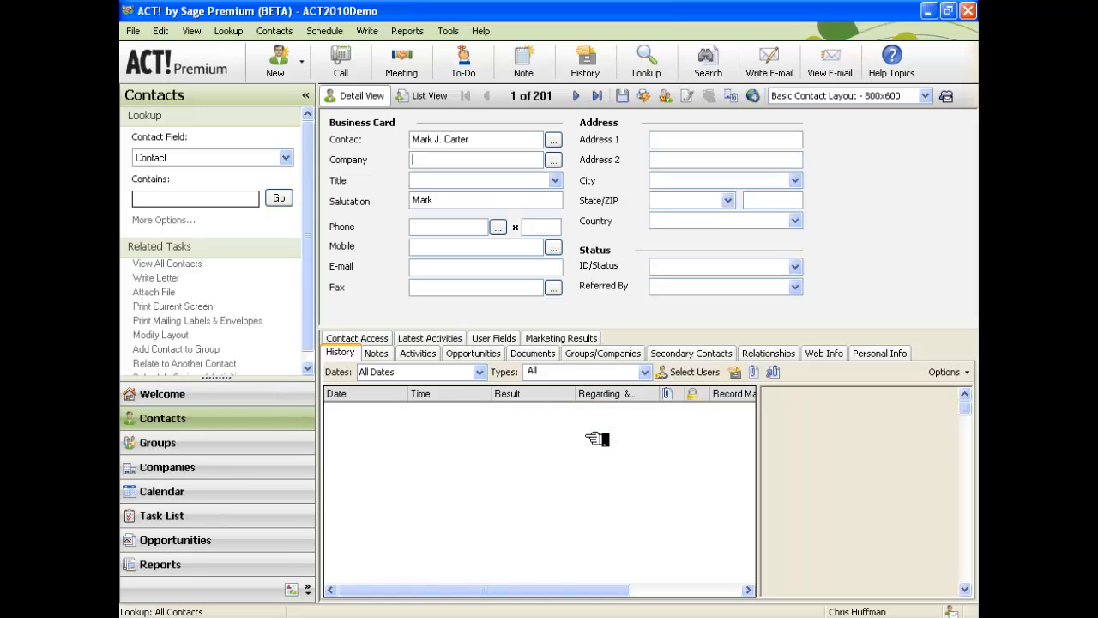
# Enter company Thrive Time and leave the Title field blank.
pyautogui.write('Thrive Time')
pyautogui.click(556, 181)
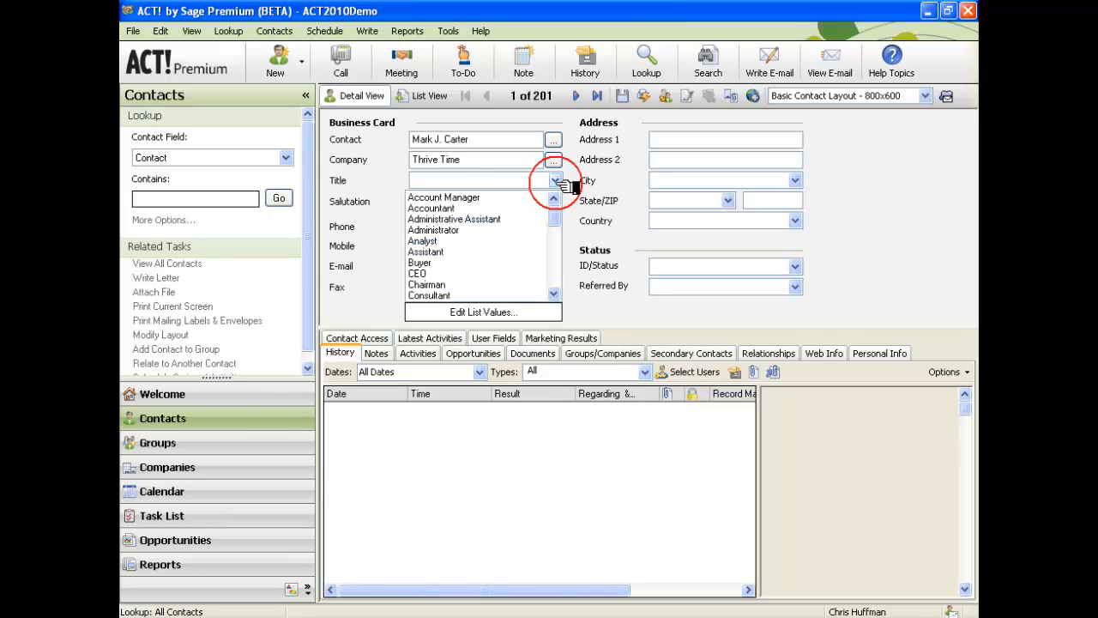
pyautogui.moveTo(557, 209)
pyautogui.mouseDown()
pyautogui.moveTo(559, 232)
pyautogui.moveTo(559, 201)
pyautogui.mouseUp()
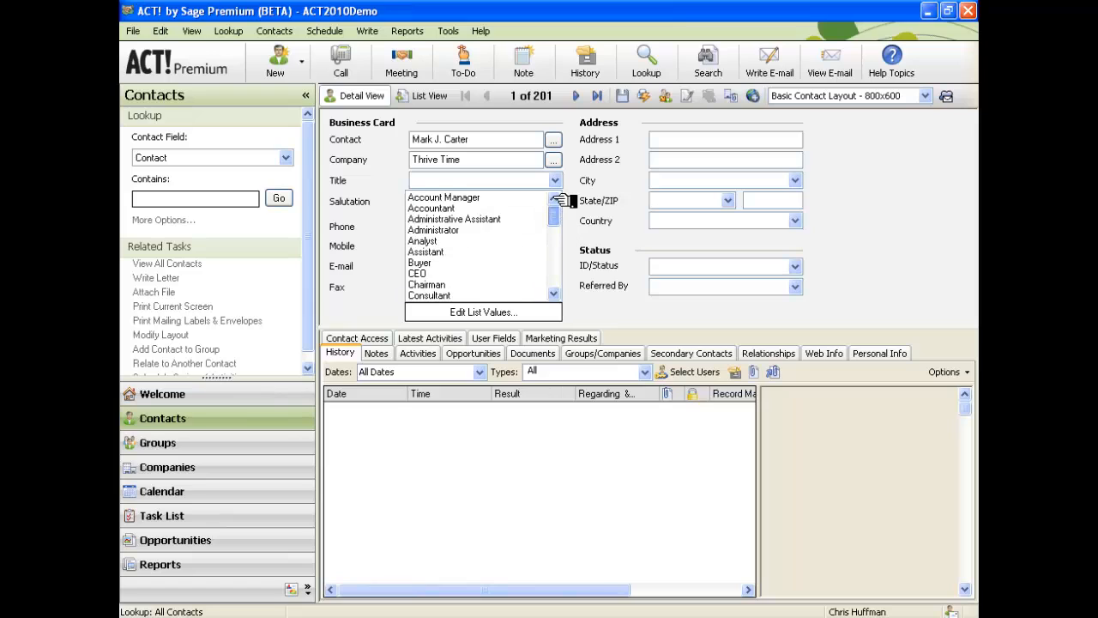
pyautogui.click(504, 178)
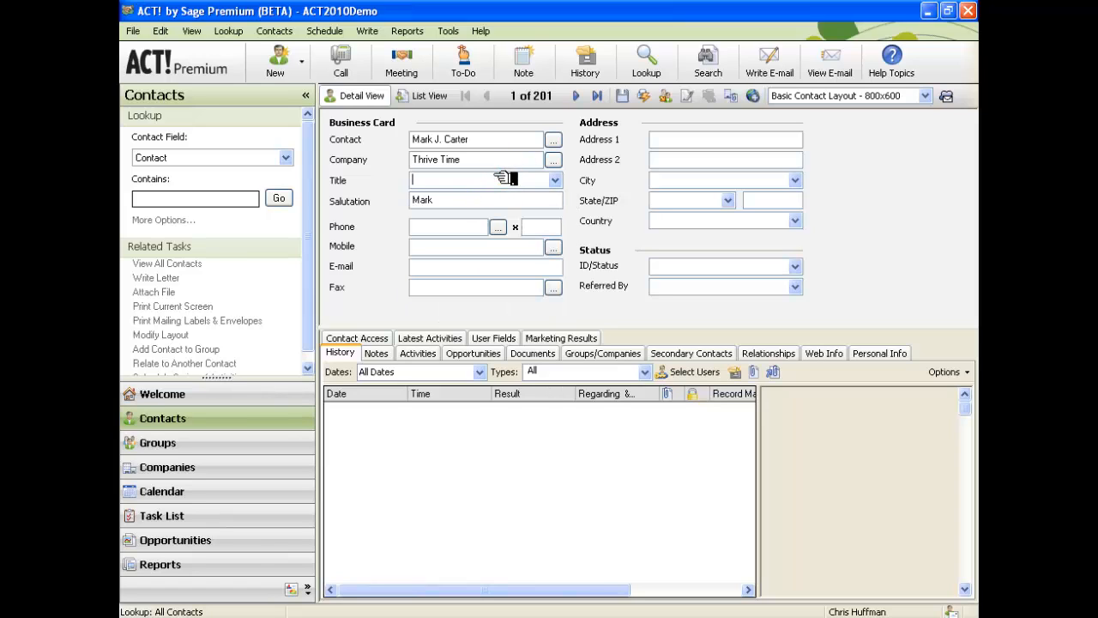
pyautogui.write('ac')
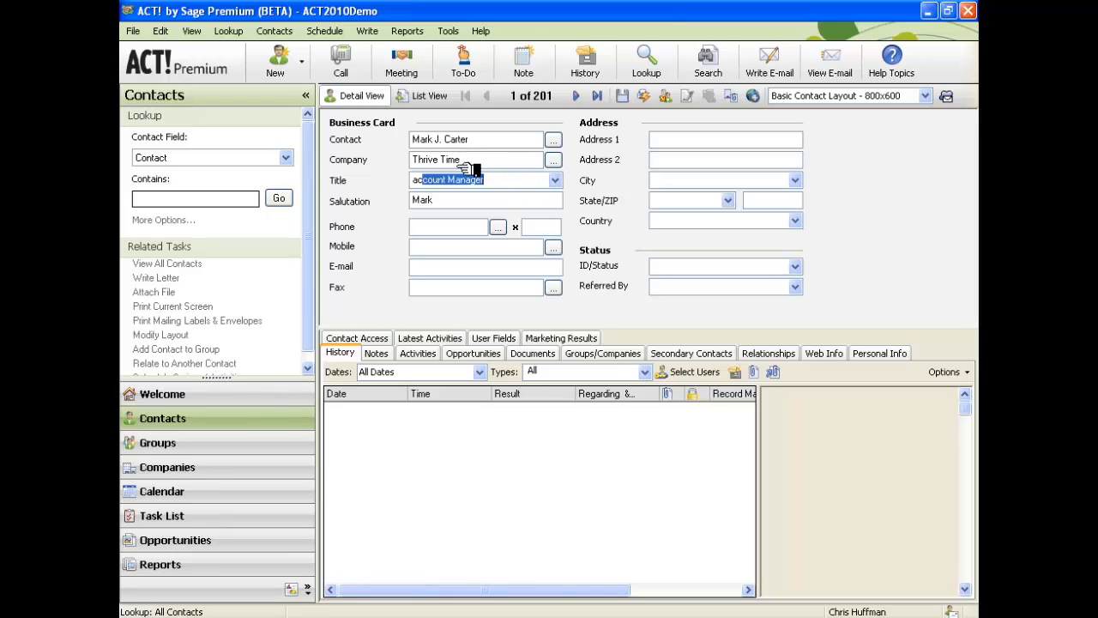
pyautogui.moveTo(517, 183); pyautogui.dragTo(427, 185)
pyautogui.press('BackSpace')
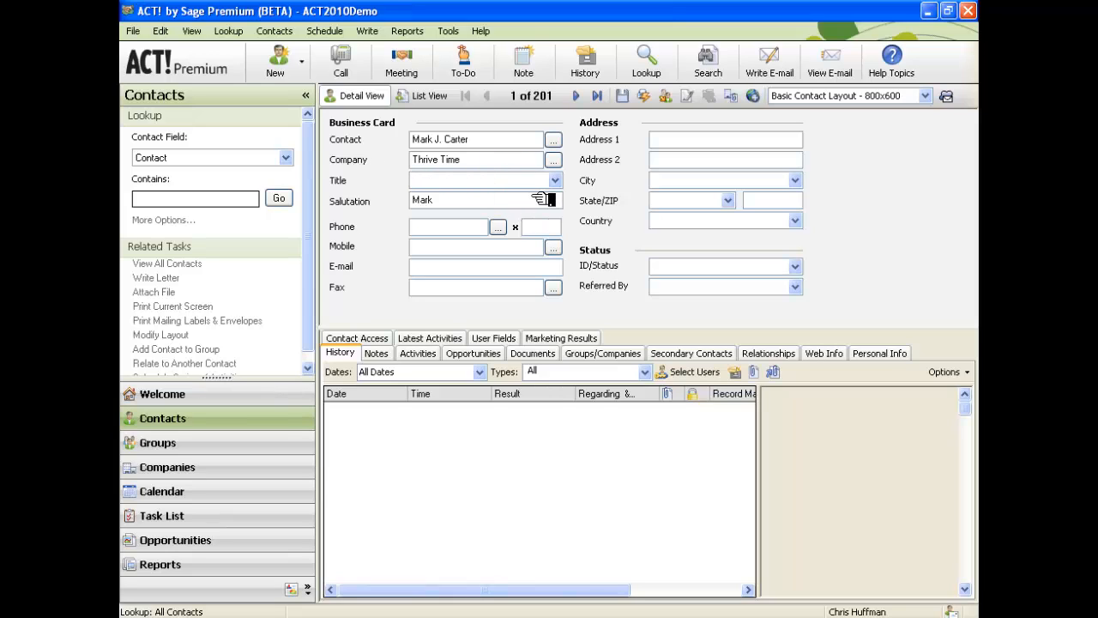
# Add Chief Relationship Officer as a new value in the Title drop-down list.
pyautogui.click(555, 181)
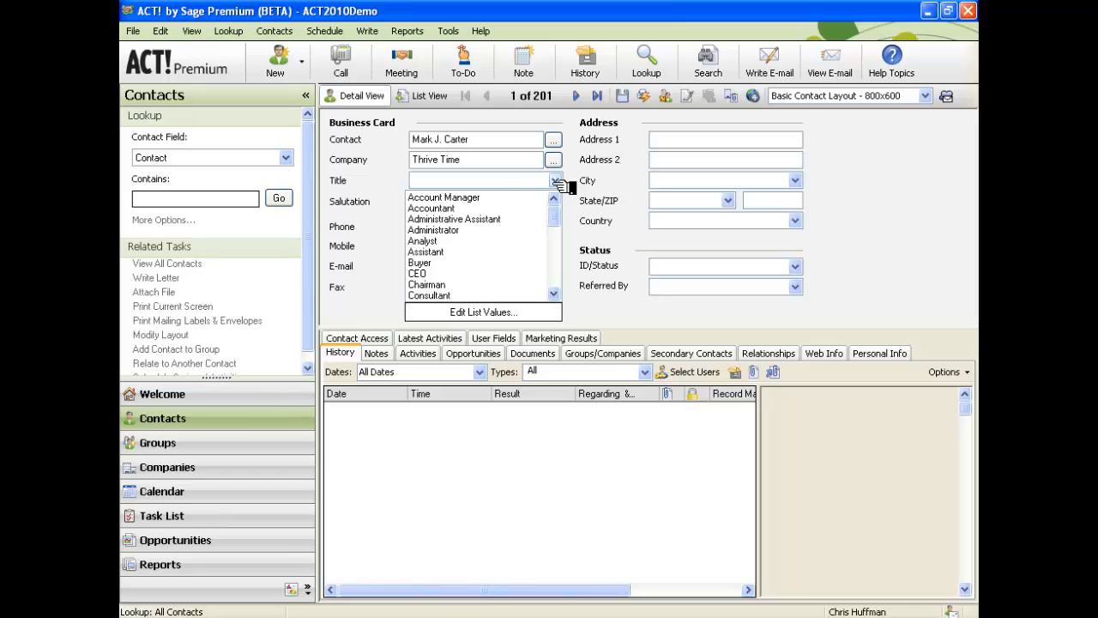
pyautogui.click(511, 313)
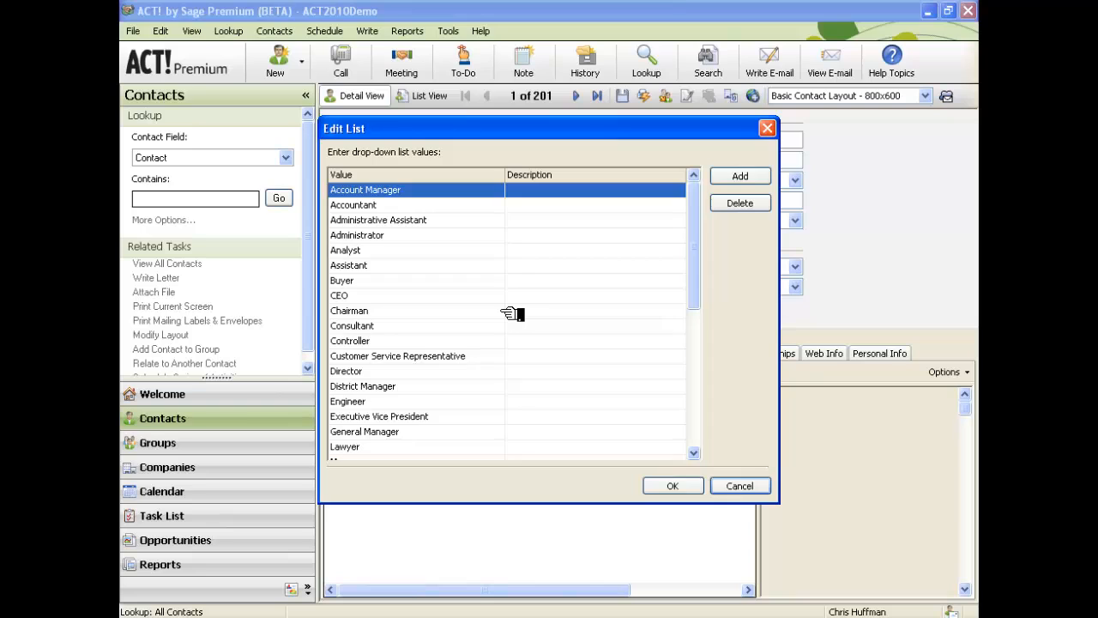
pyautogui.click(760, 177)
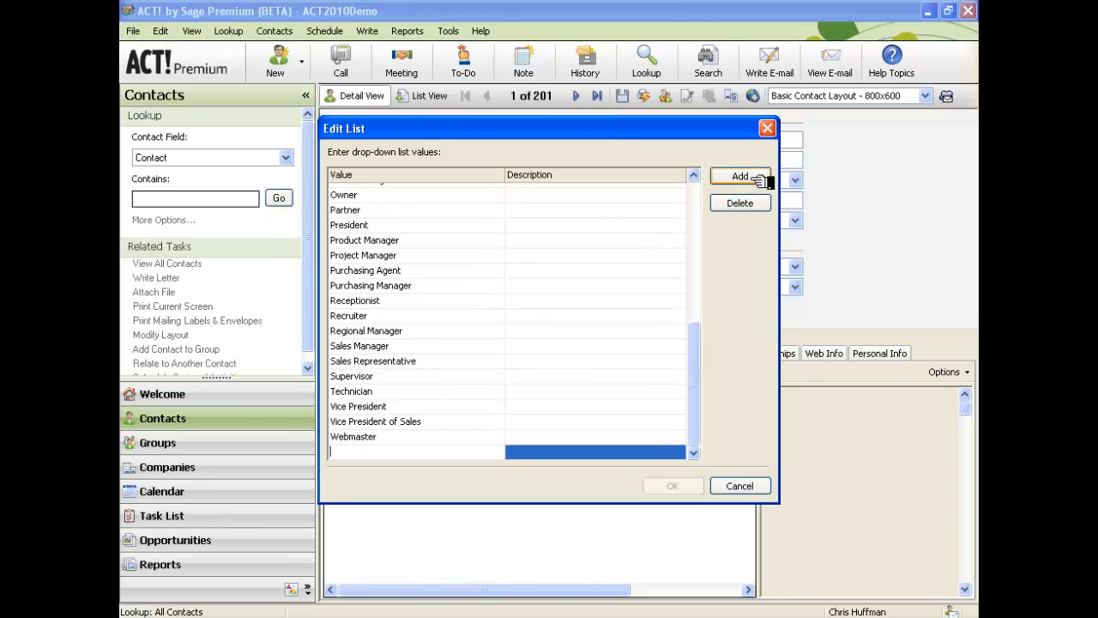
pyautogui.write('Ch')
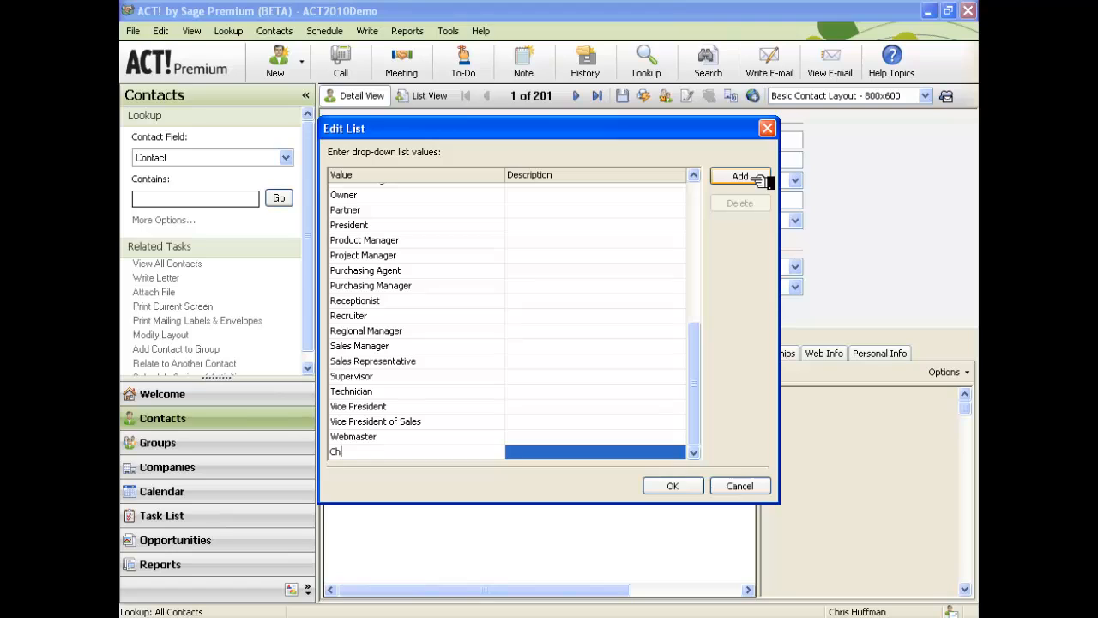
pyautogui.write('ief Relationship Officer')
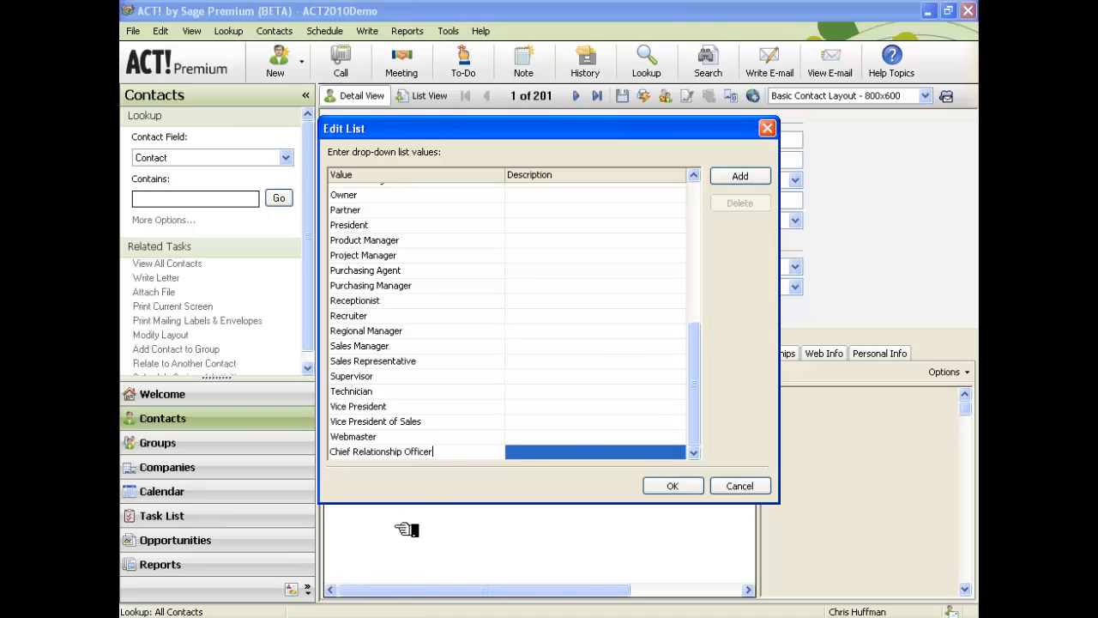
pyautogui.click(433, 438)
pyautogui.click(433, 451)
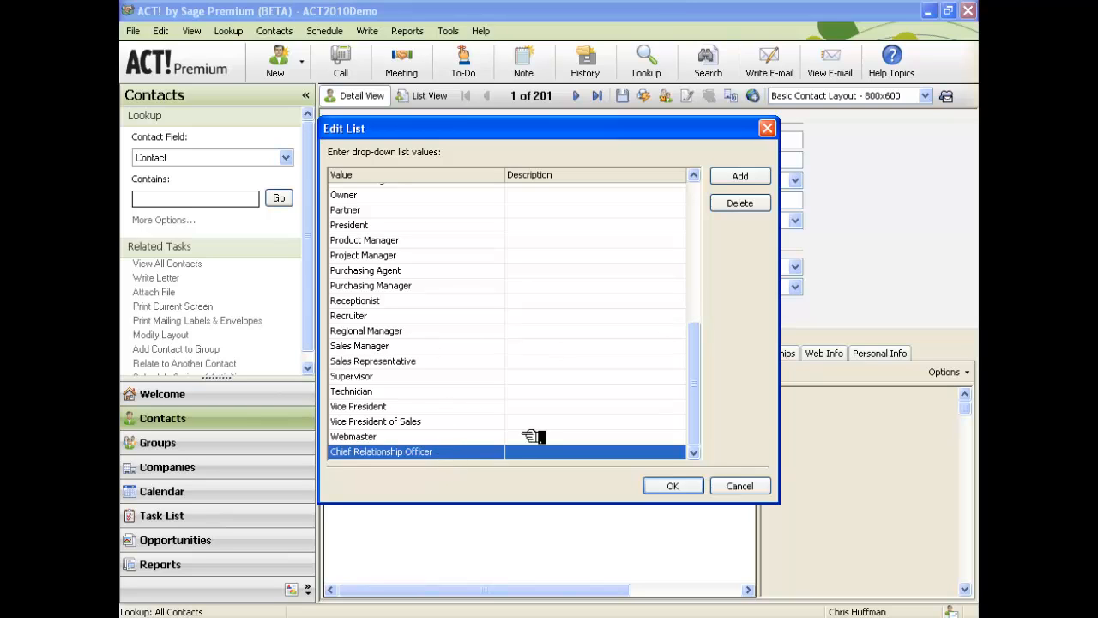
pyautogui.click(672, 486)
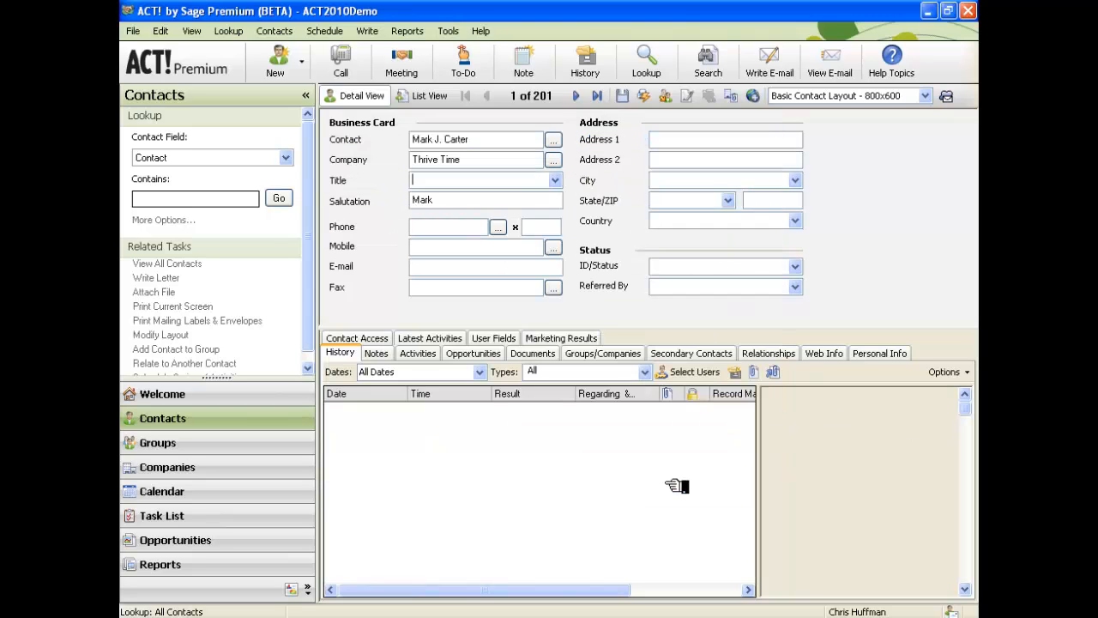
# Set the contact's title to Chief Relationship Officer.
pyautogui.click(555, 180)
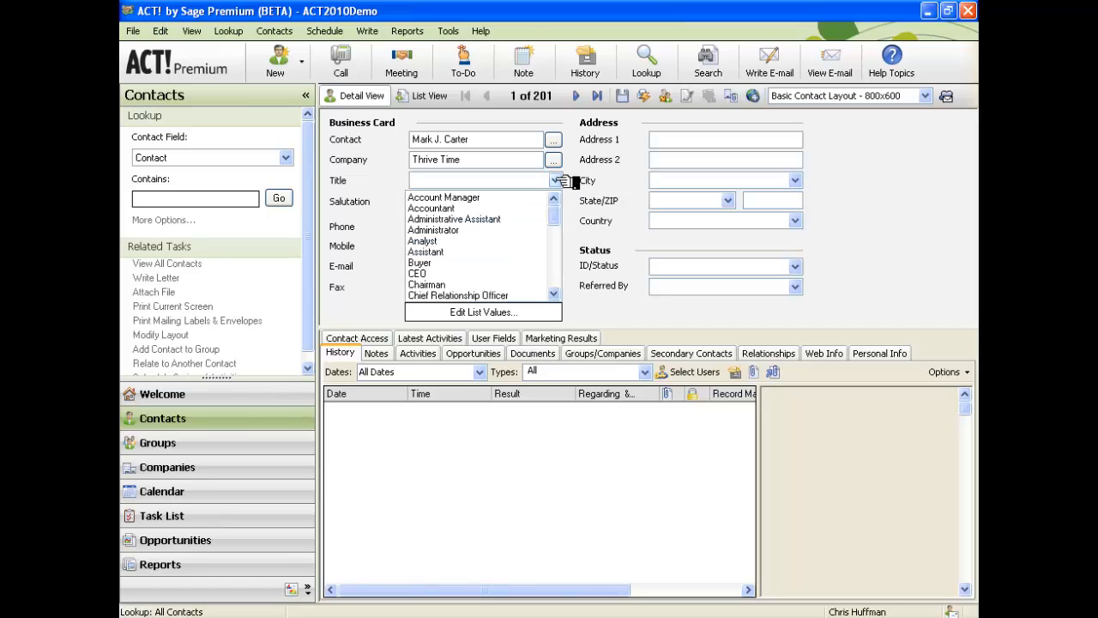
pyautogui.click(506, 295)
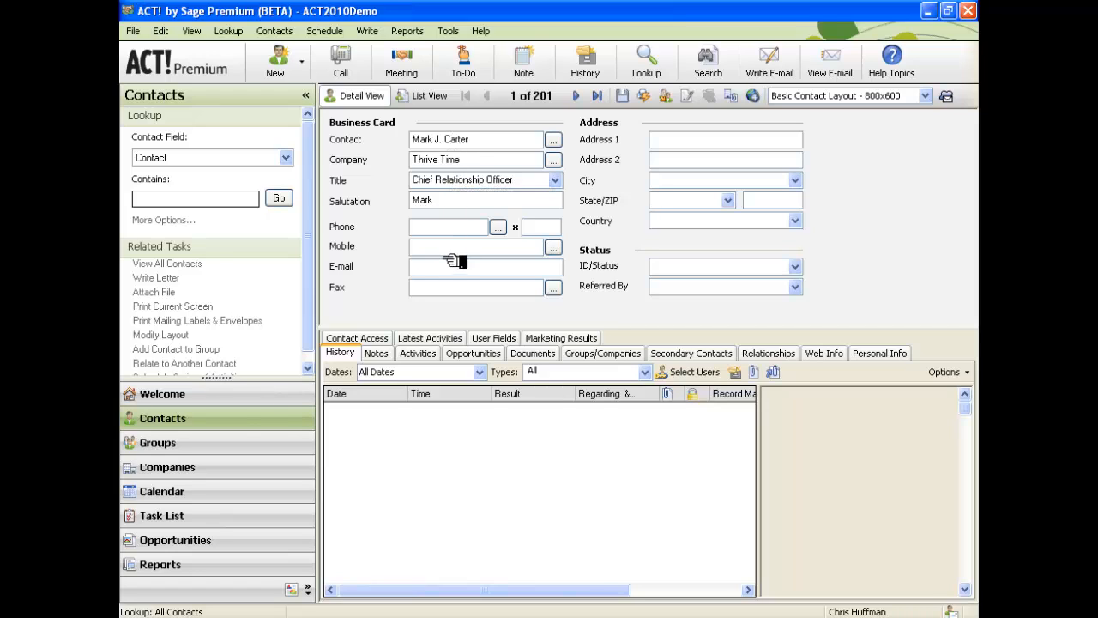
pyautogui.click(446, 200)
# Enter the contact's phone number in the Phone field.
pyautogui.press('Tab')
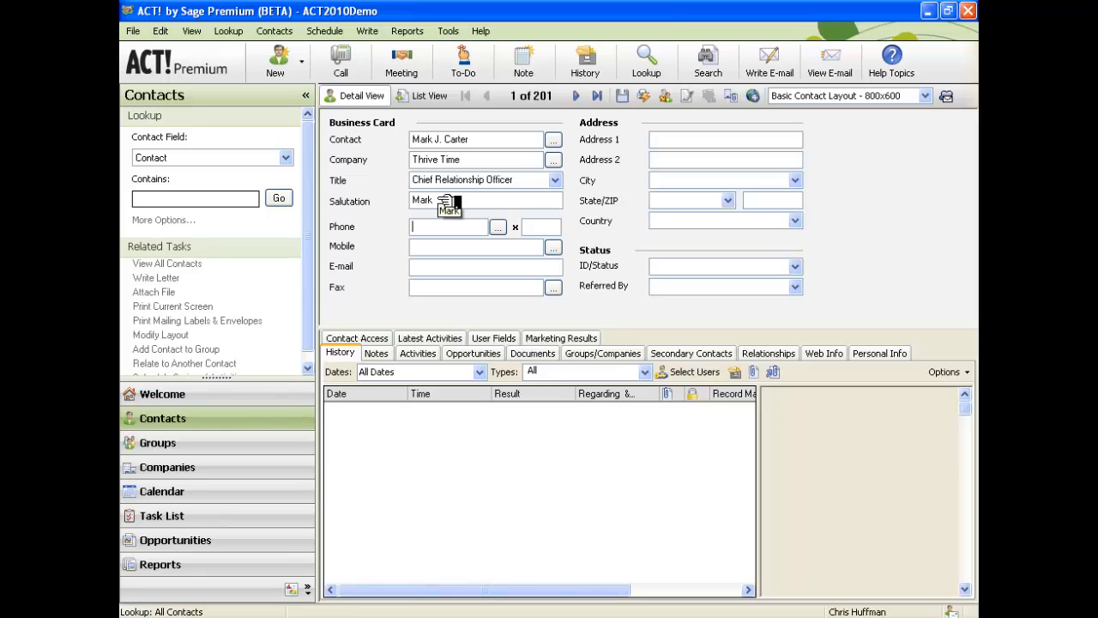
pyautogui.write('31')
pyautogui.press('BackSpace')
pyautogui.press('BackSpace')
pyautogui.press('BackSpace')
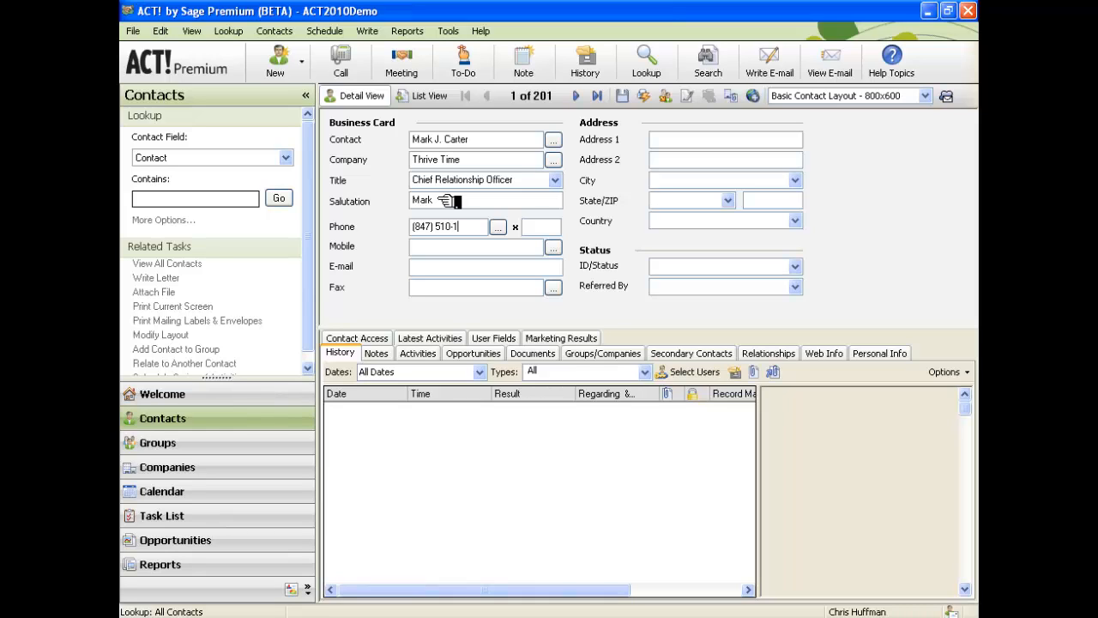
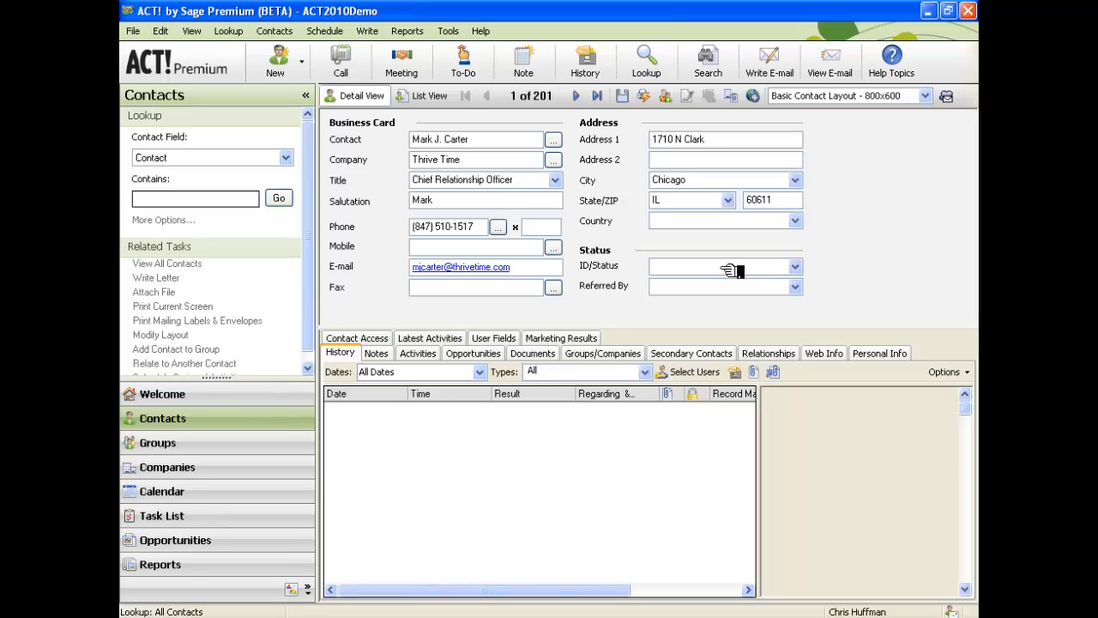
# Add a Referral Source entry to the ID/Status value list.
pyautogui.click(794, 267)
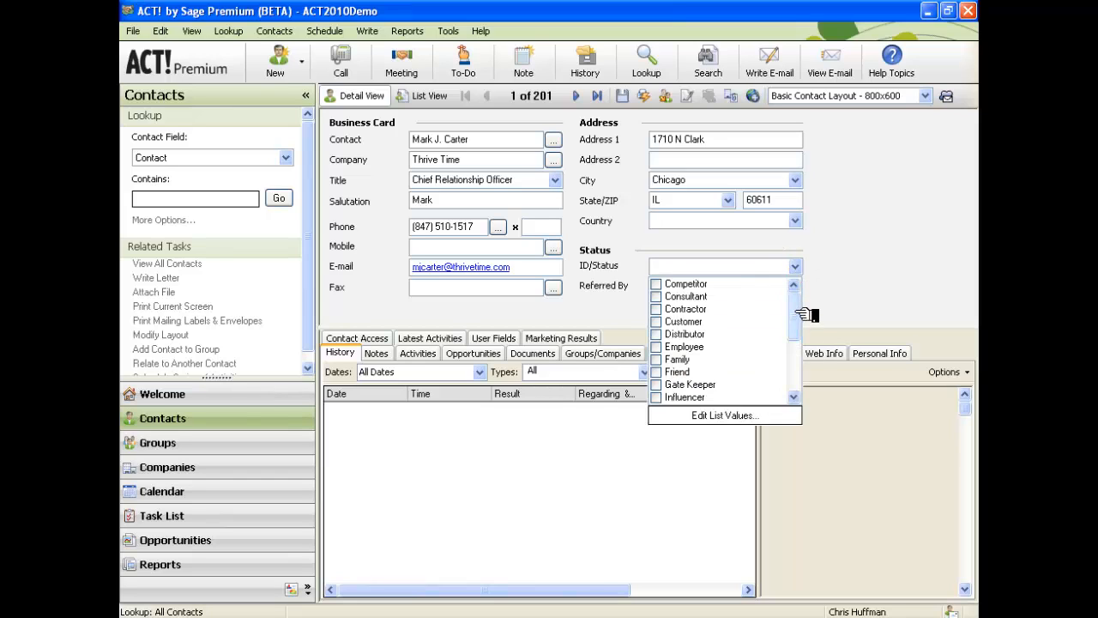
pyautogui.moveTo(796, 309); pyautogui.dragTo(805, 368)
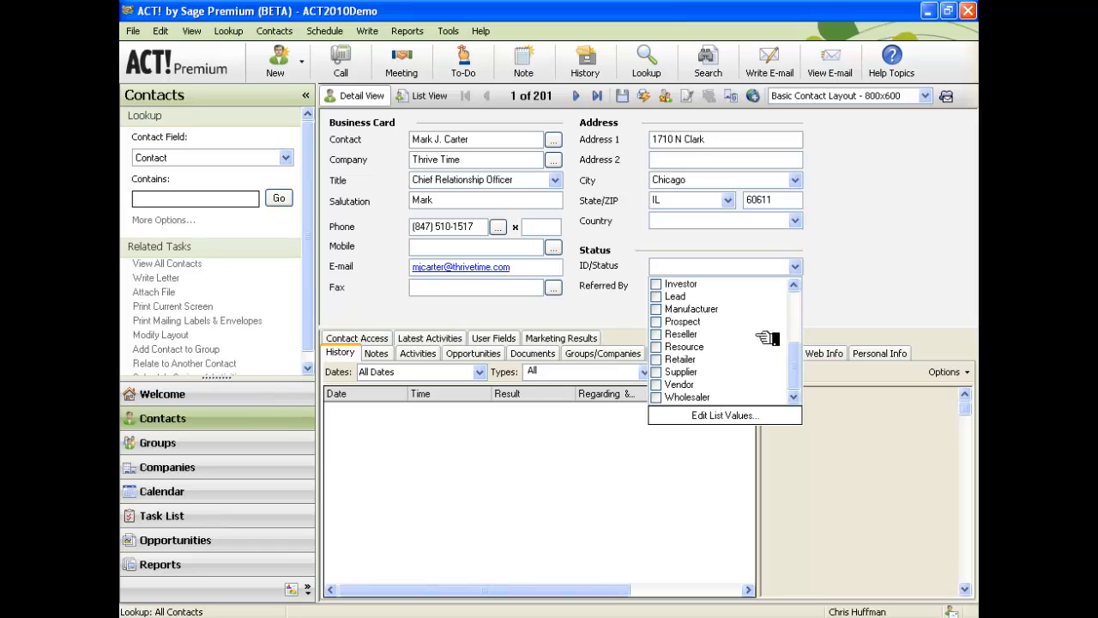
pyautogui.click(743, 414)
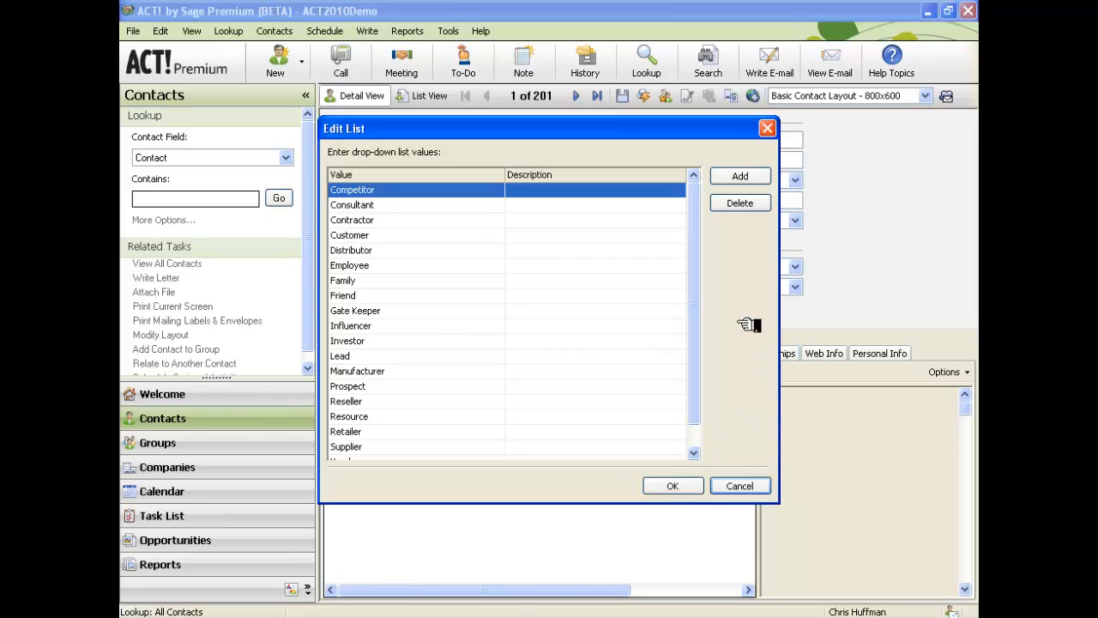
pyautogui.click(747, 176)
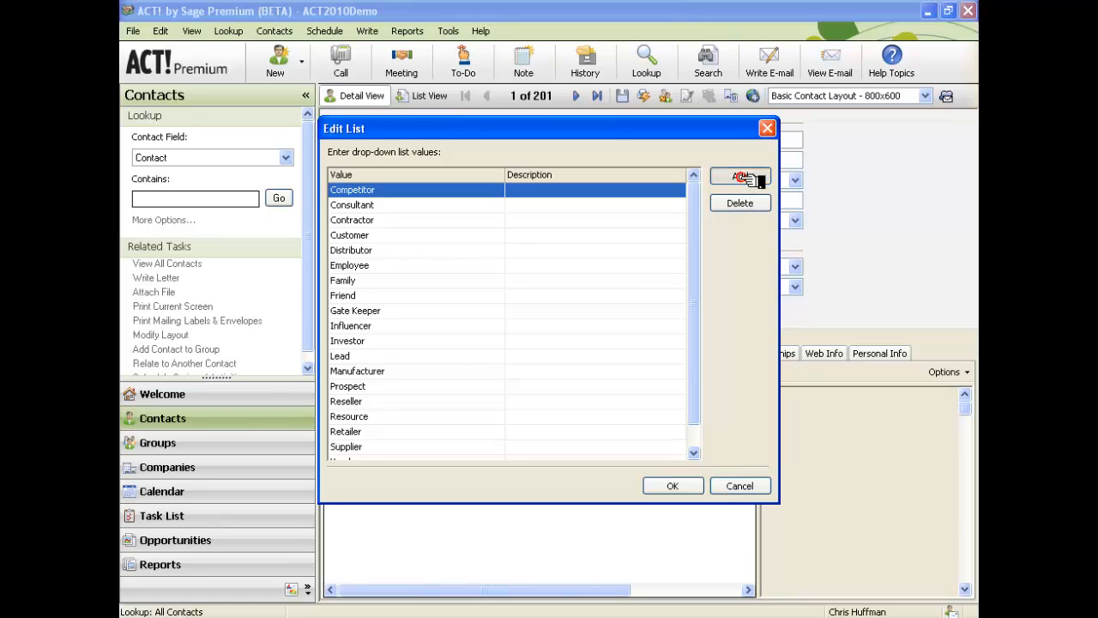
pyautogui.write('Referral Source')
pyautogui.press('Return')
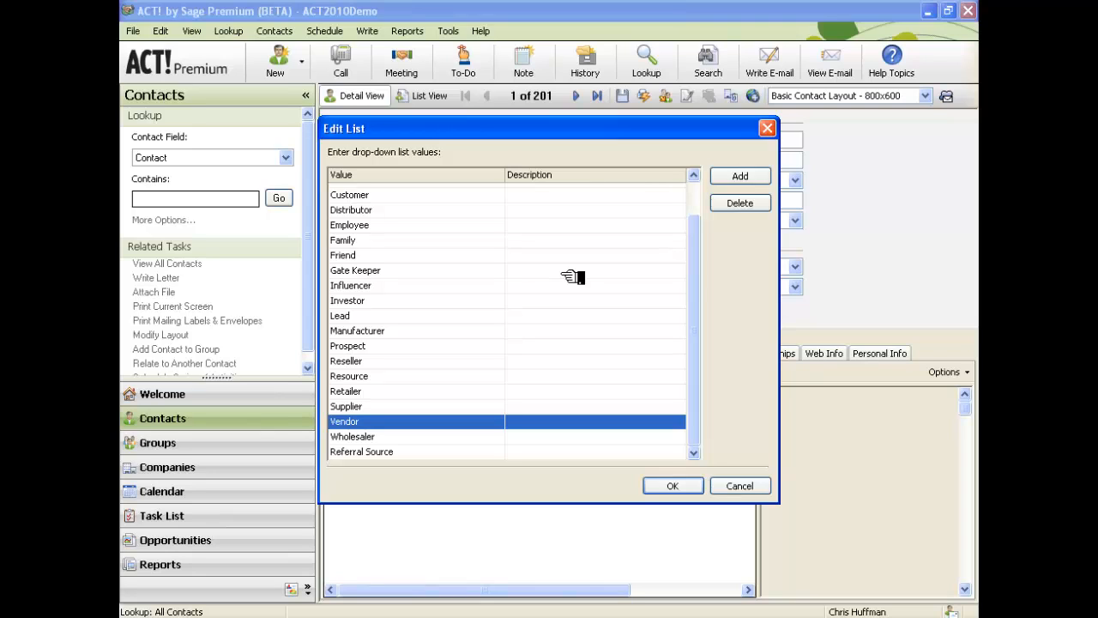
# Delete Investor from the ID/Status value list.
pyautogui.click(377, 303)
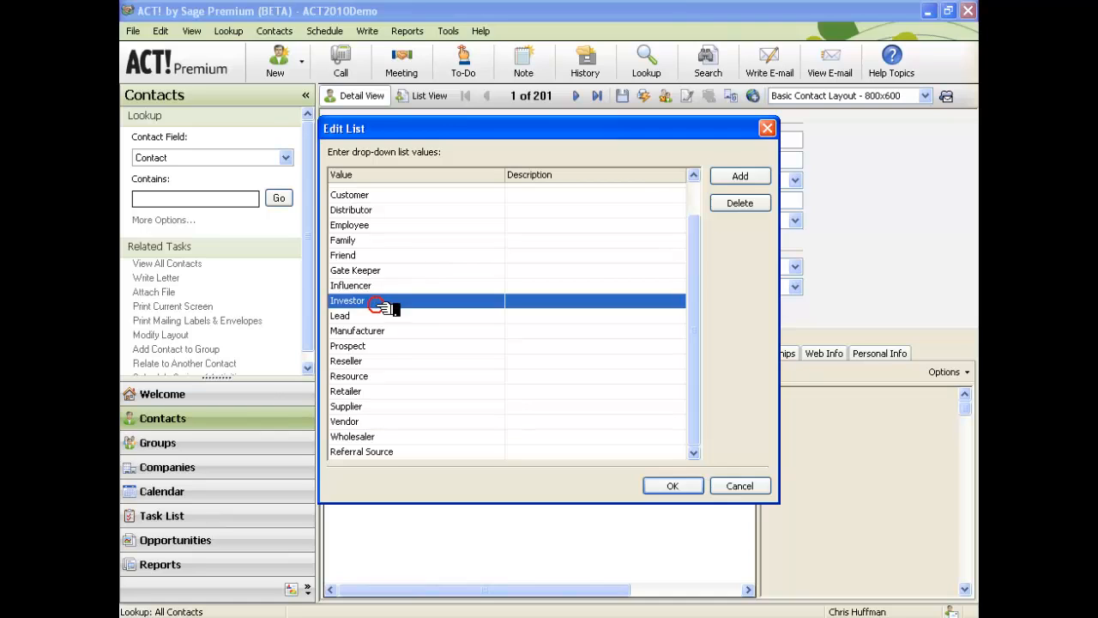
pyautogui.click(751, 204)
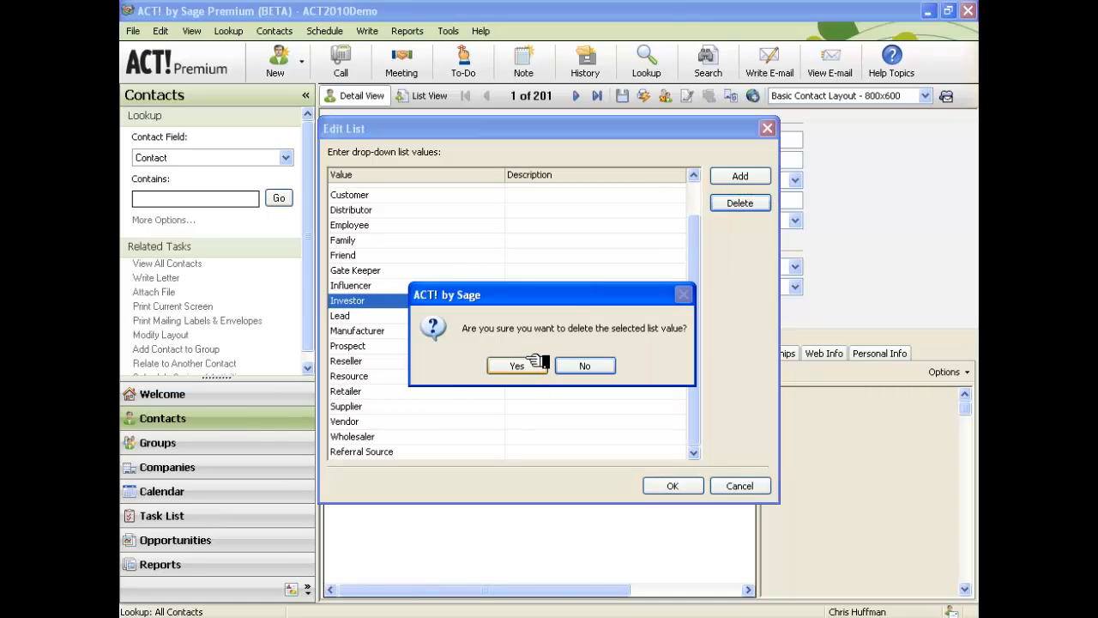
pyautogui.click(525, 364)
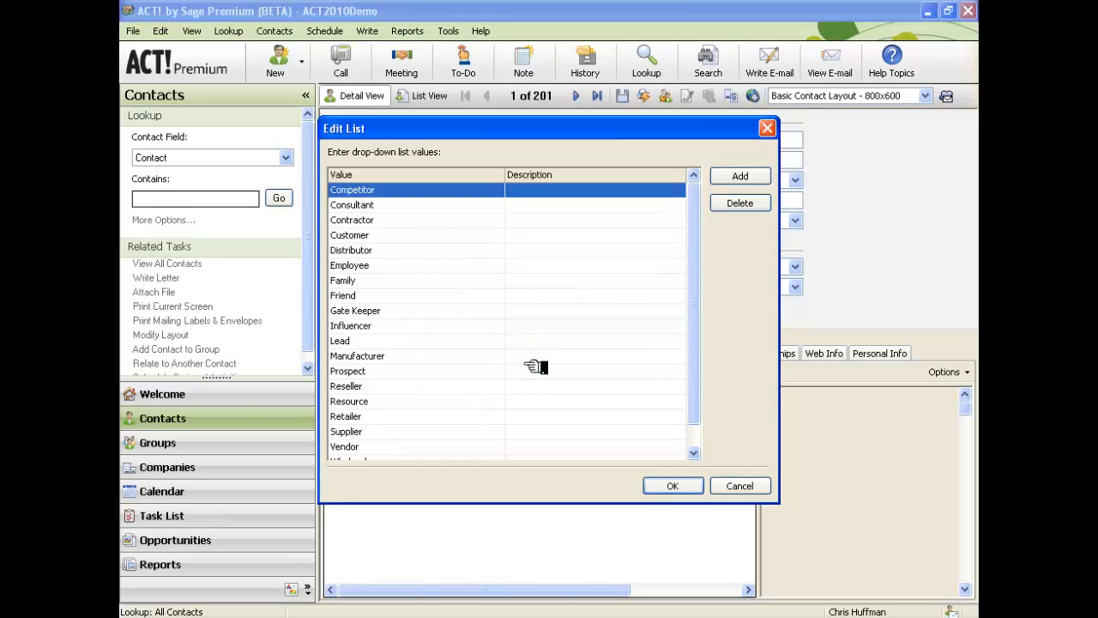
pyautogui.moveTo(694, 410); pyautogui.dragTo(694, 451)
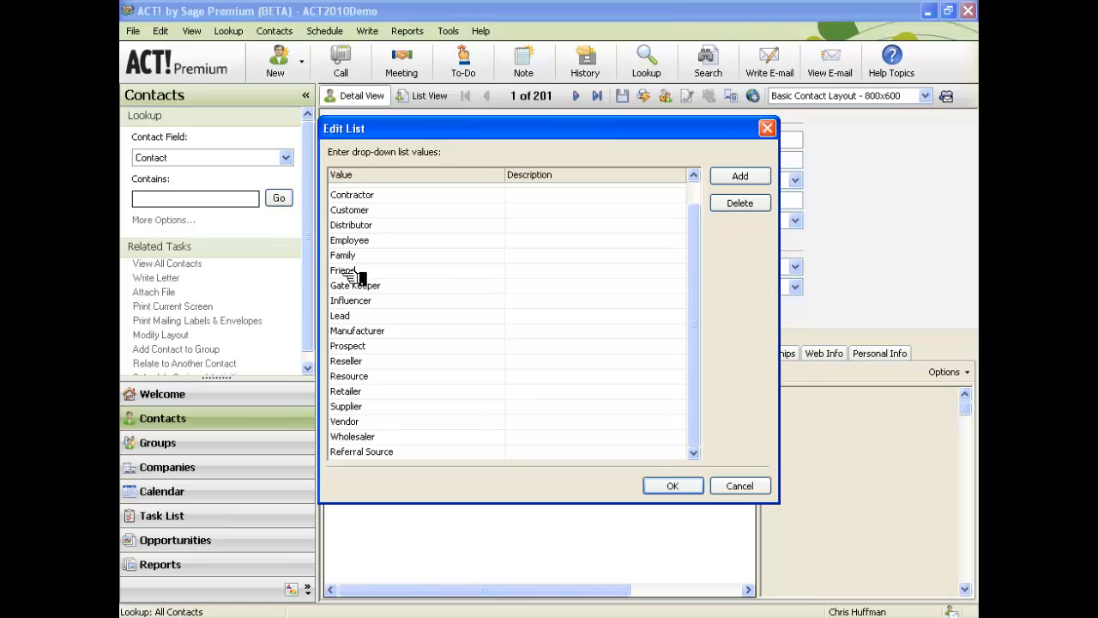
# Delete Family, Friend and Gate Keeper from the list and save it.
pyautogui.click(377, 241)
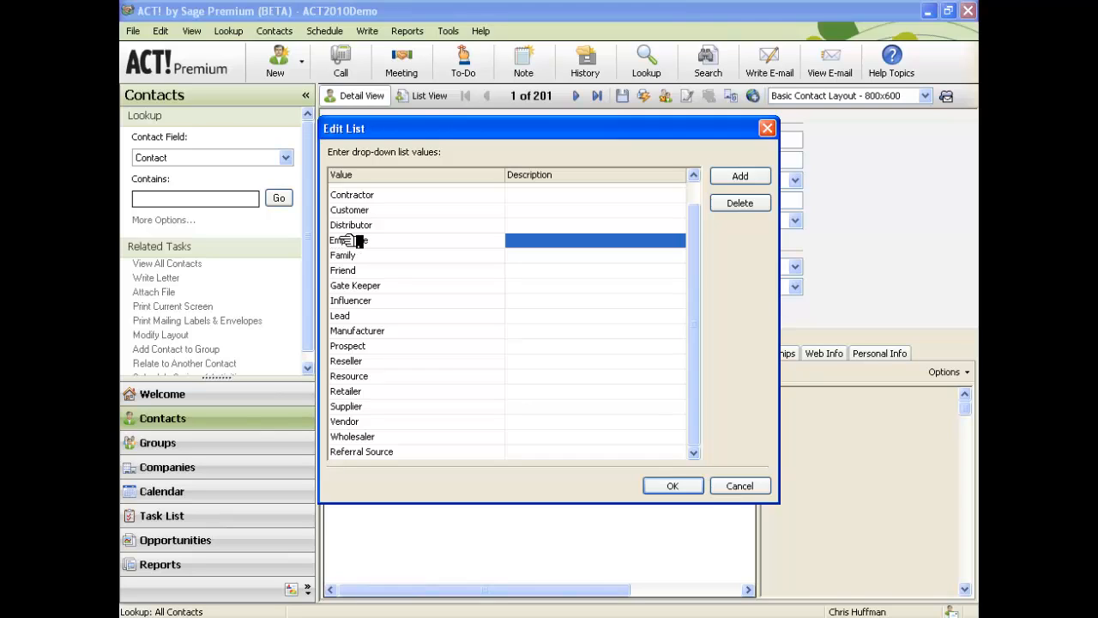
pyautogui.press('Down')
pyautogui.hotkey('shift', 'Down')
pyautogui.hotkey('shift', 'Down')
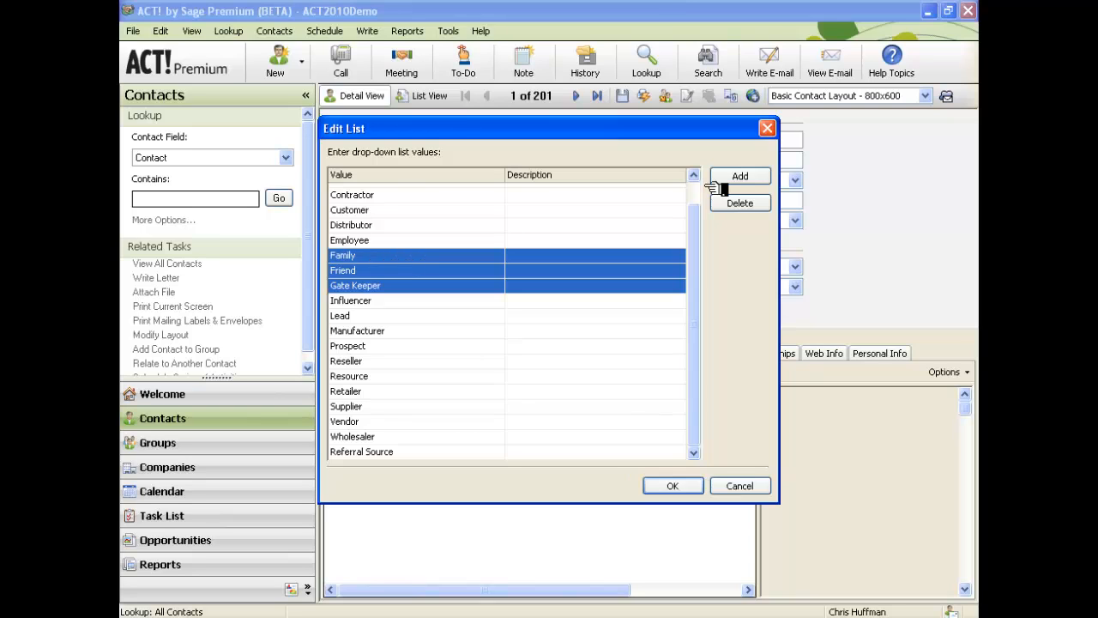
pyautogui.click(735, 208)
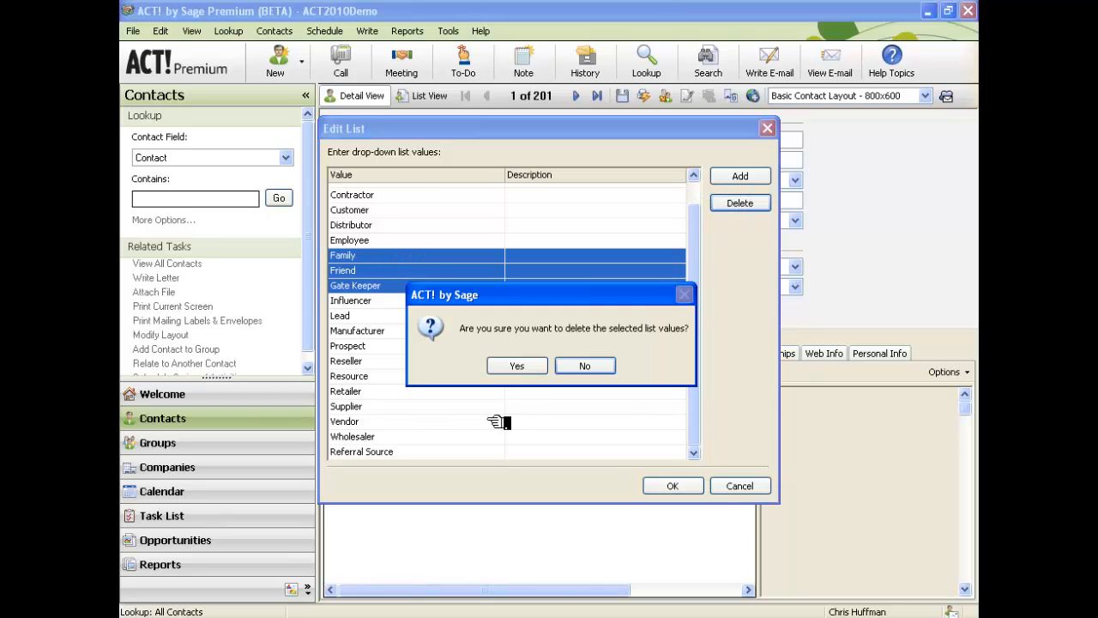
pyautogui.click(518, 366)
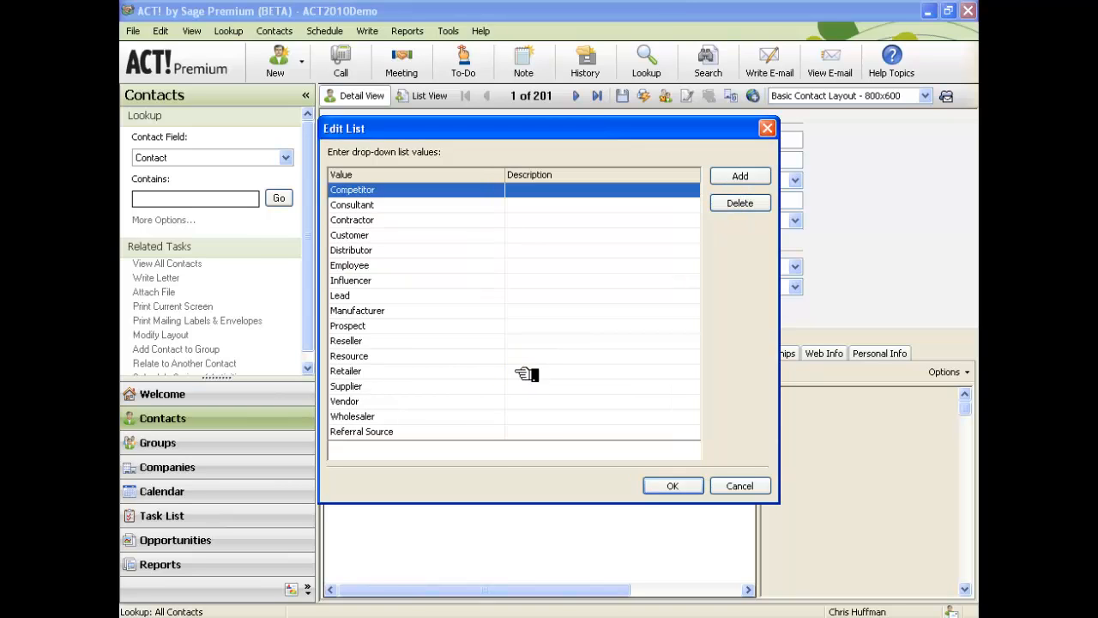
pyautogui.click(402, 432)
pyautogui.click(673, 486)
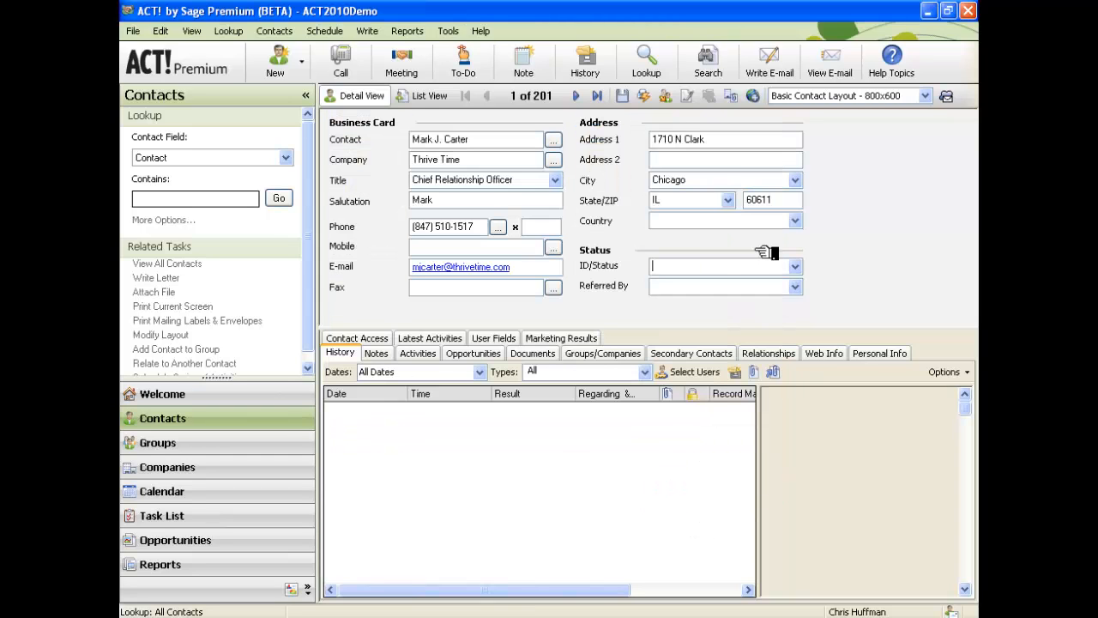
pyautogui.click(796, 266)
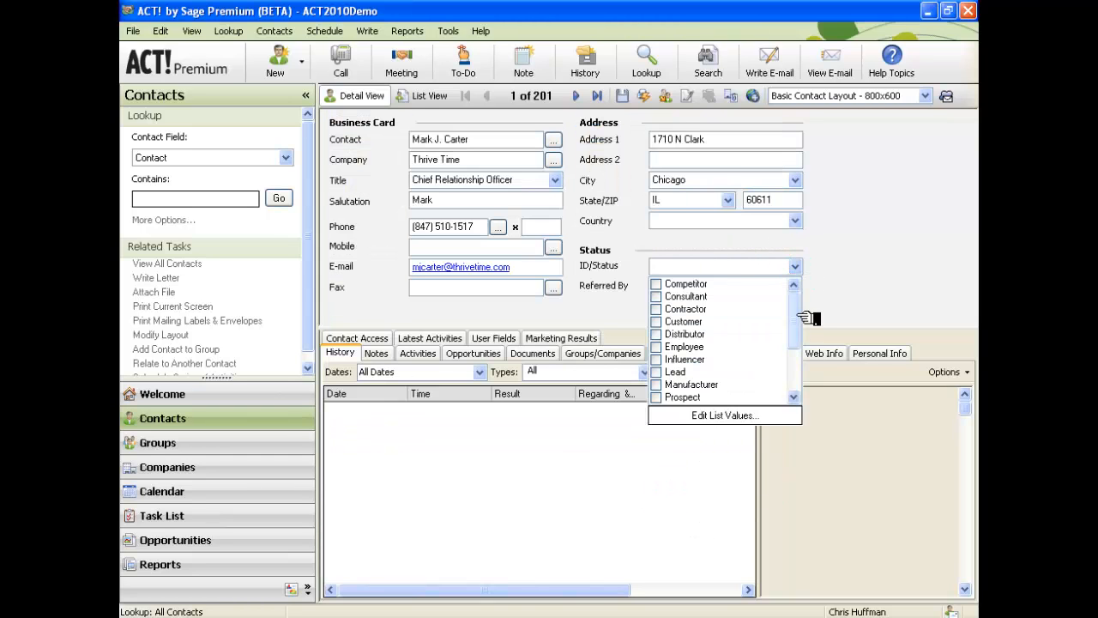
# Set the contact's ID/Status to Referral Source.
pyautogui.scroll(-3, 794, 343)
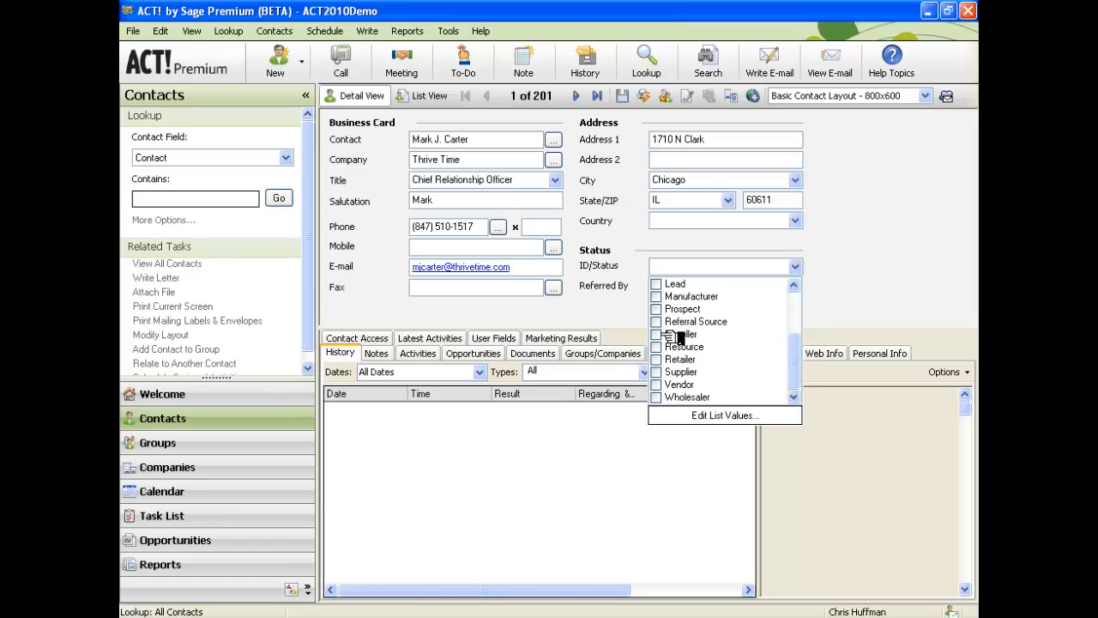
pyautogui.click(660, 322)
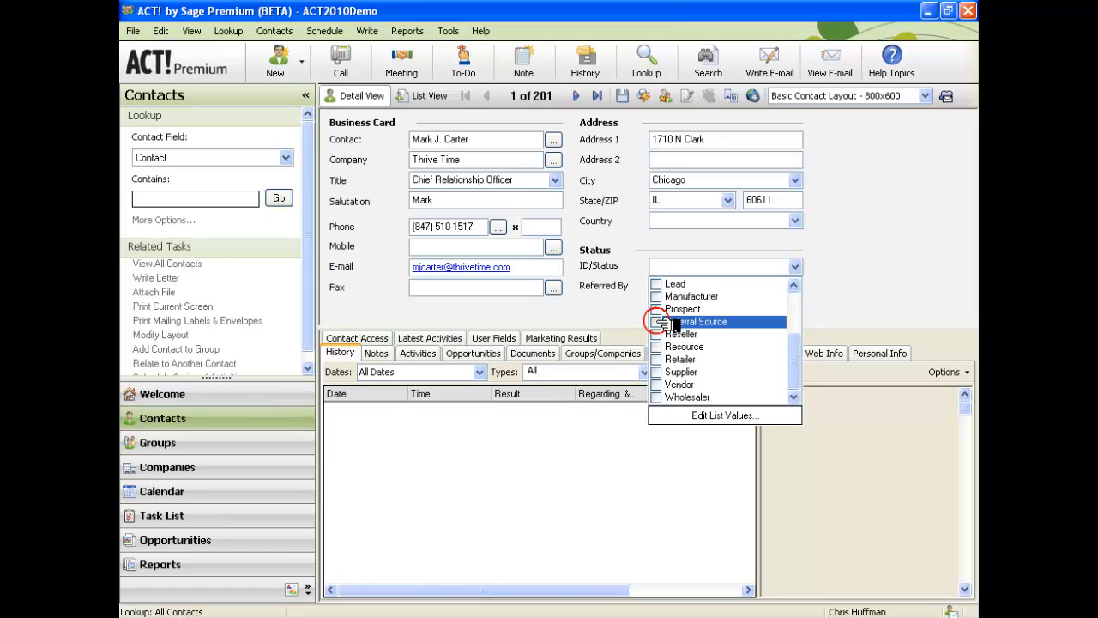
pyautogui.click(742, 245)
pyautogui.click(713, 294)
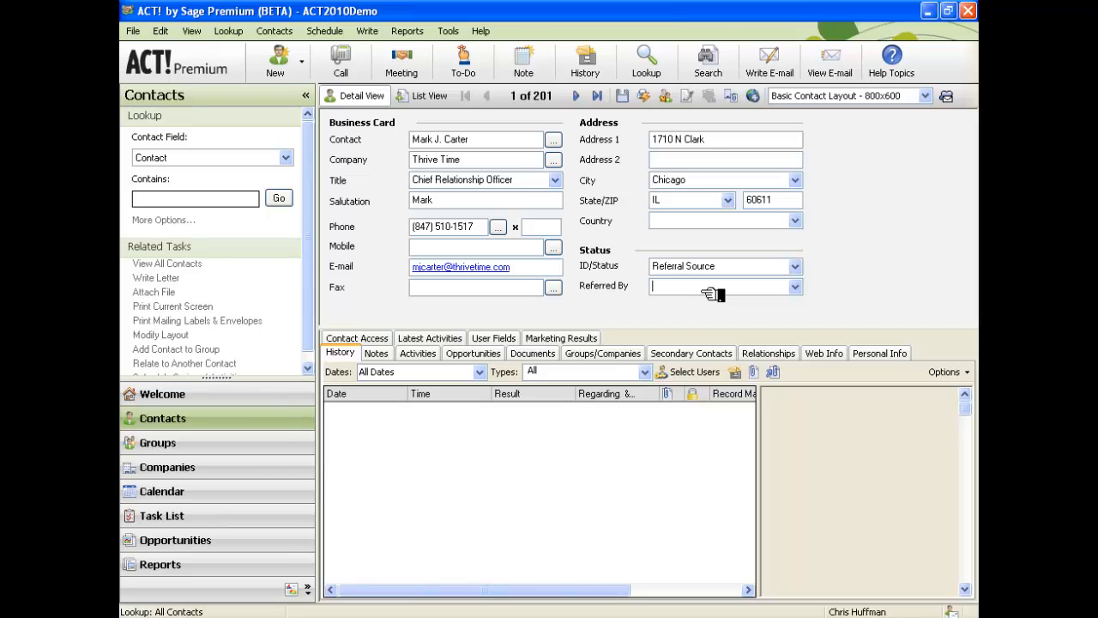
# Open the Referred By value editor listing Advertisement through Word of Mouth.
pyautogui.click(794, 288)
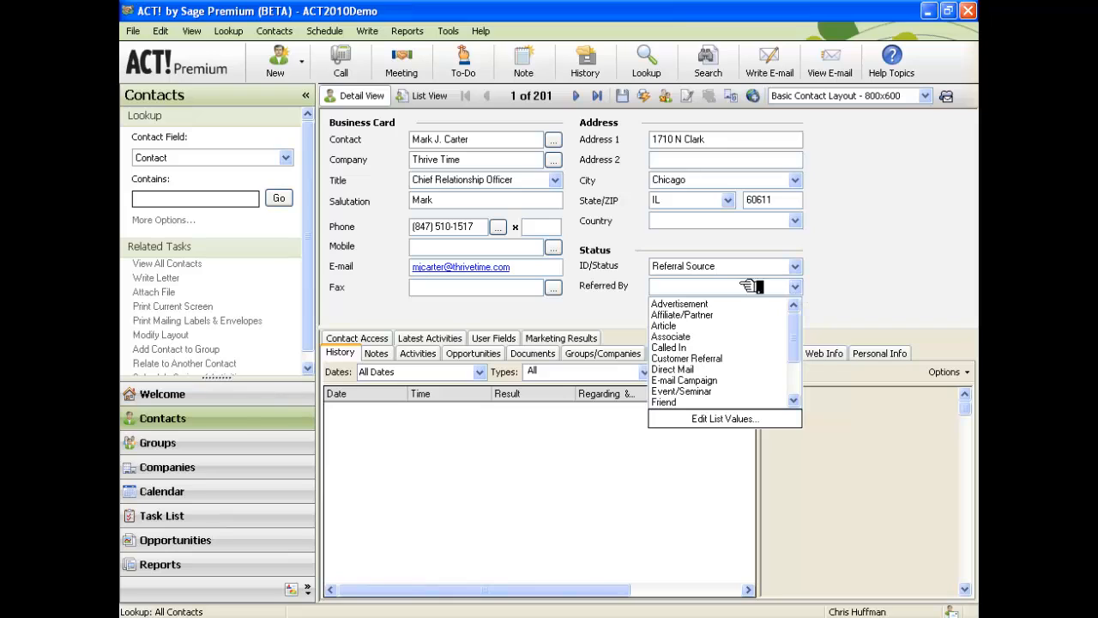
pyautogui.click(707, 290)
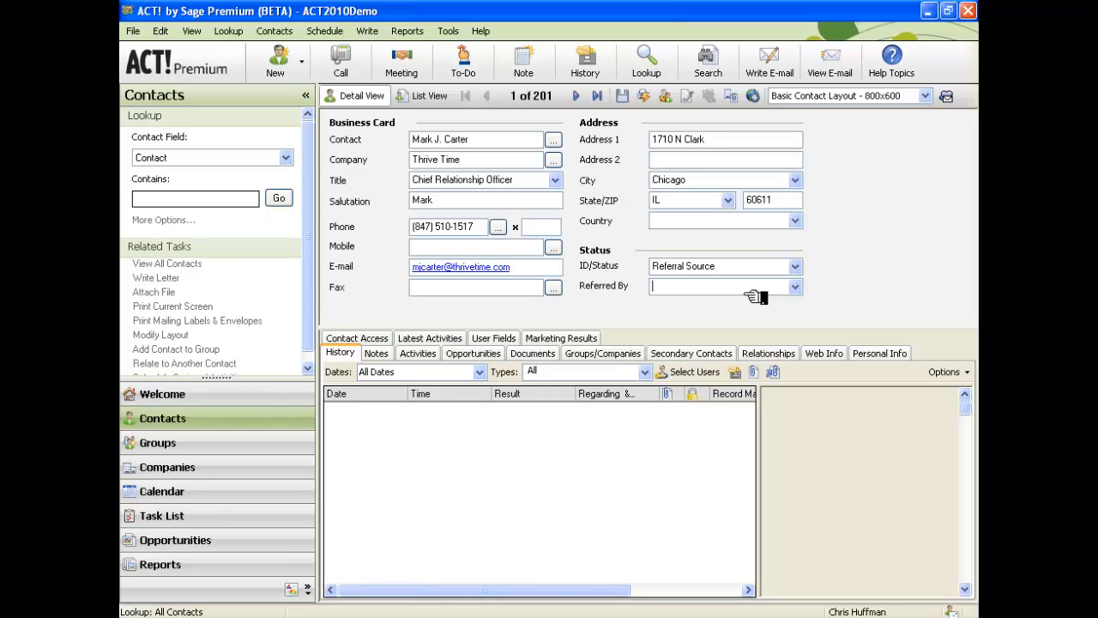
pyautogui.click(795, 287)
pyautogui.click(791, 318)
pyautogui.moveTo(792, 317); pyautogui.dragTo(796, 355)
pyautogui.click(751, 418)
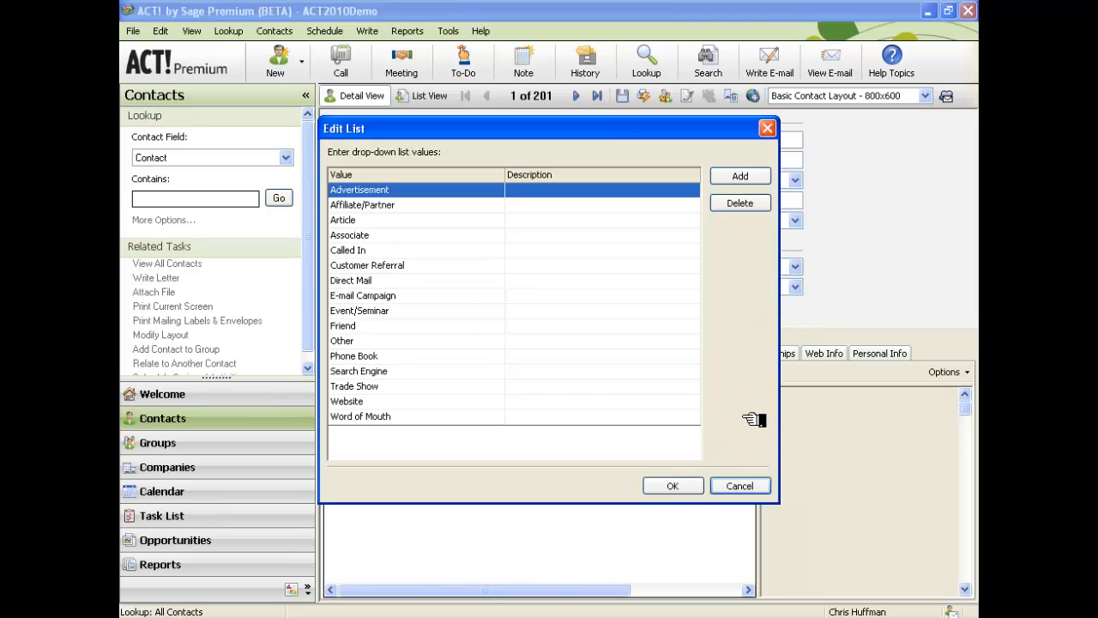
# Add Networking Event/ and Chamber of Commerce/ as new Referred By values.
pyautogui.click(737, 175)
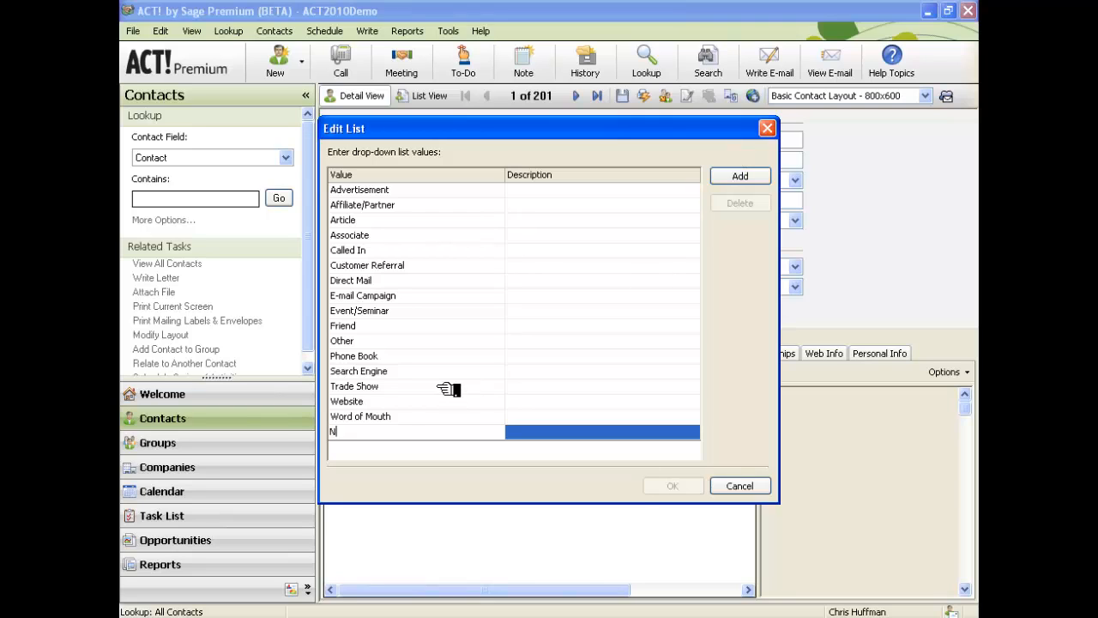
pyautogui.write('Networking')
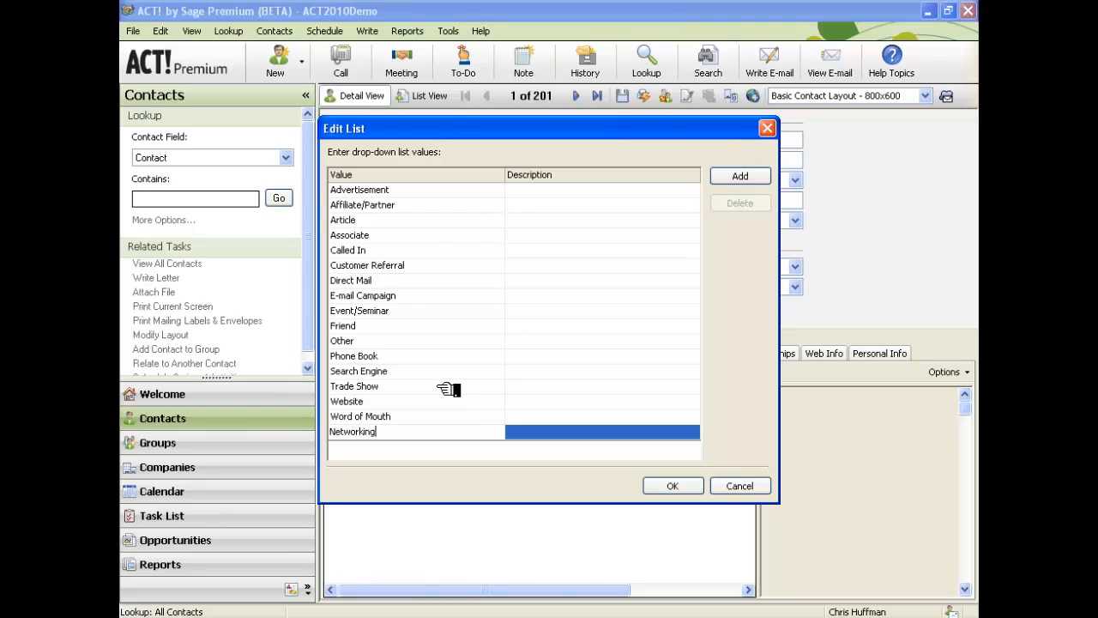
pyautogui.write(' Event/')
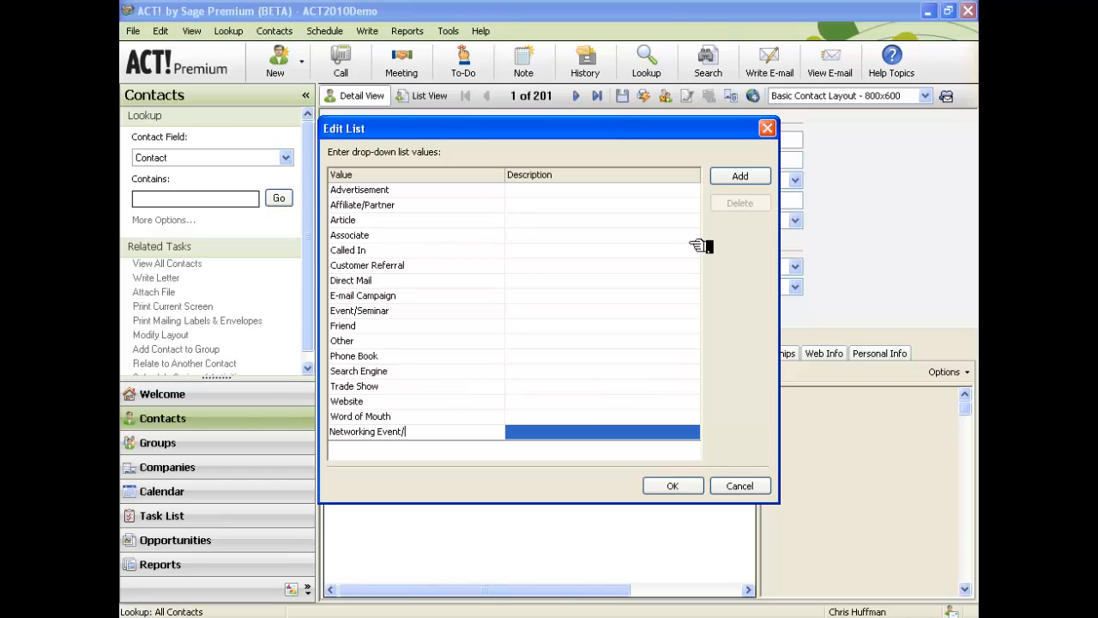
pyautogui.click(745, 179)
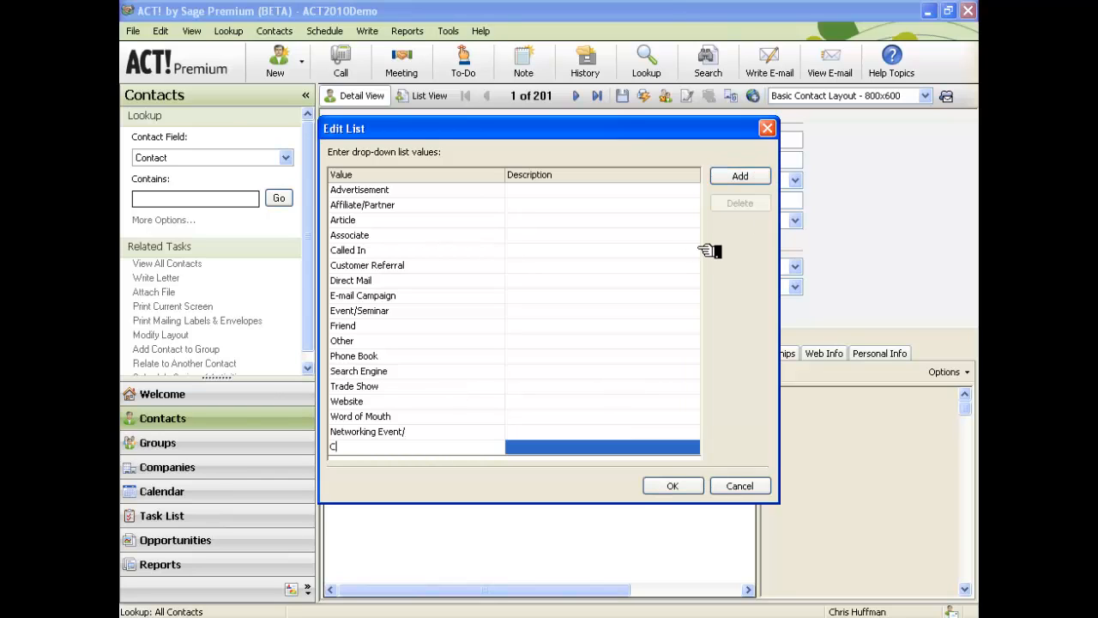
pyautogui.write('Chicago')
pyautogui.press('BackSpace')
pyautogui.press('BackSpace')
pyautogui.press('BackSpace')
pyautogui.press('BackSpace')
pyautogui.press('BackSpace')
pyautogui.press('BackSpace')
pyautogui.press('BackSpace')
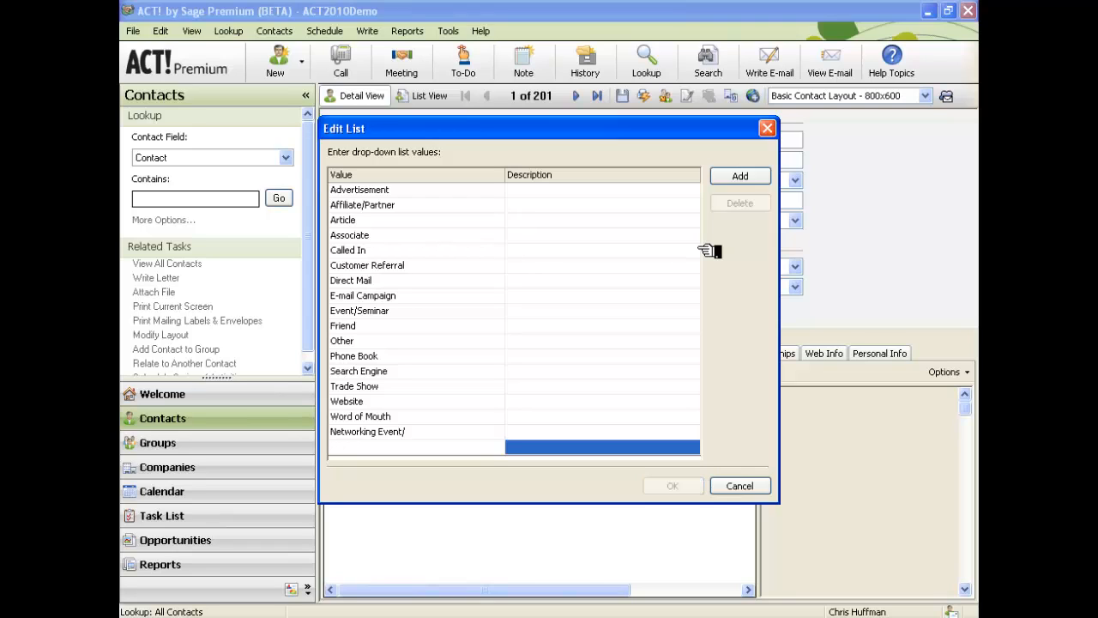
pyautogui.write('Chamb')
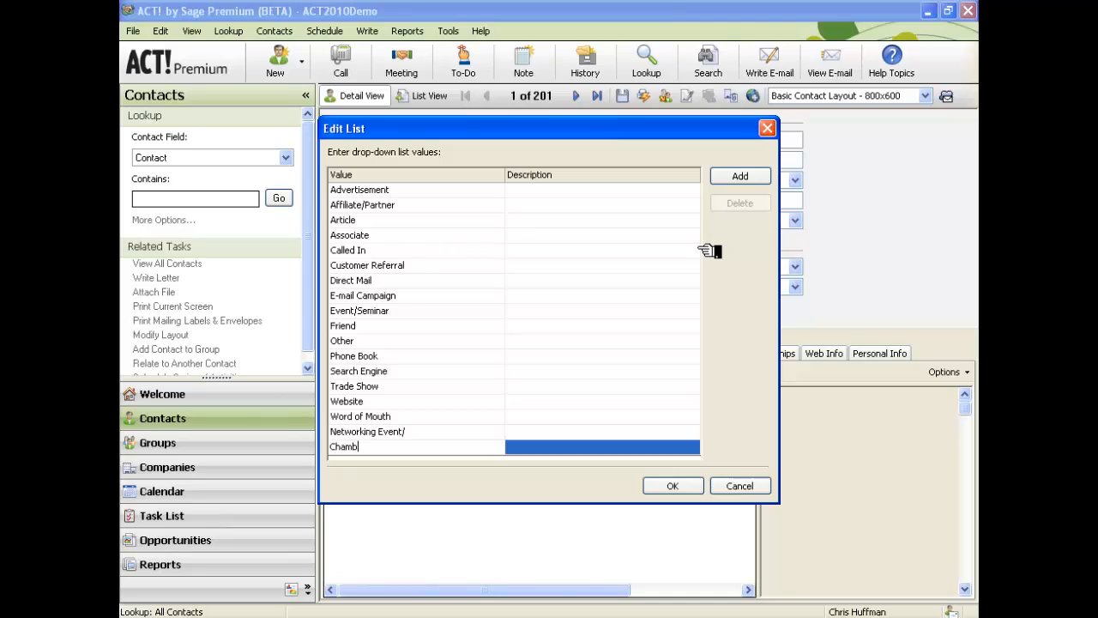
pyautogui.write('er of Commerce/')
pyautogui.press('Return')
# Add LeTip/ as a Referred By value and save the list.
pyautogui.write('BN')
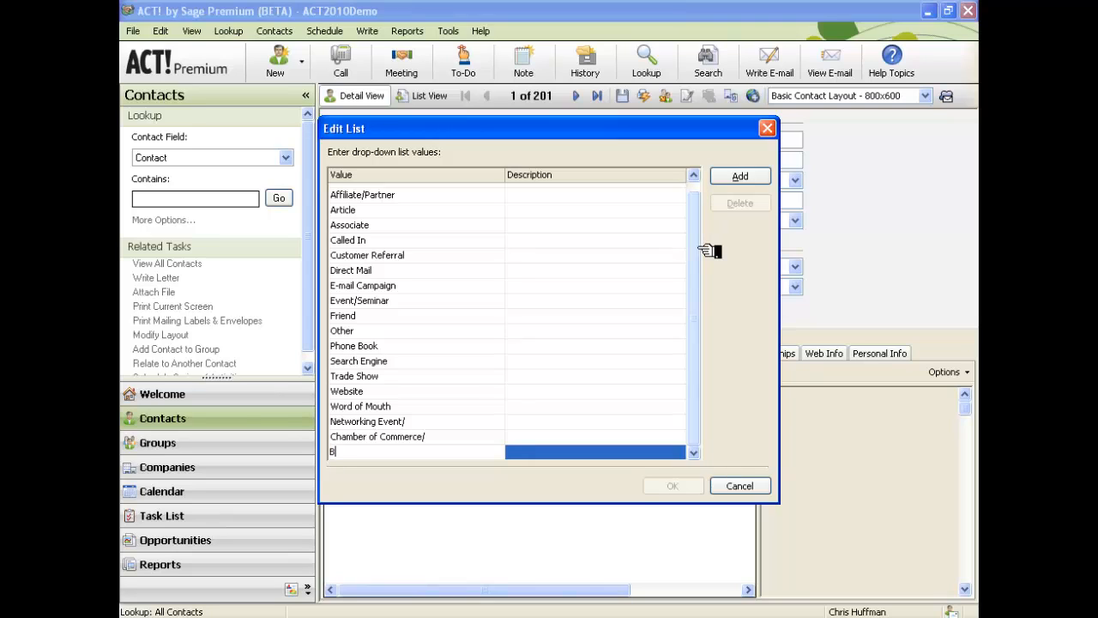
pyautogui.press('BackSpace')
pyautogui.press('BackSpace')
pyautogui.write('Le')
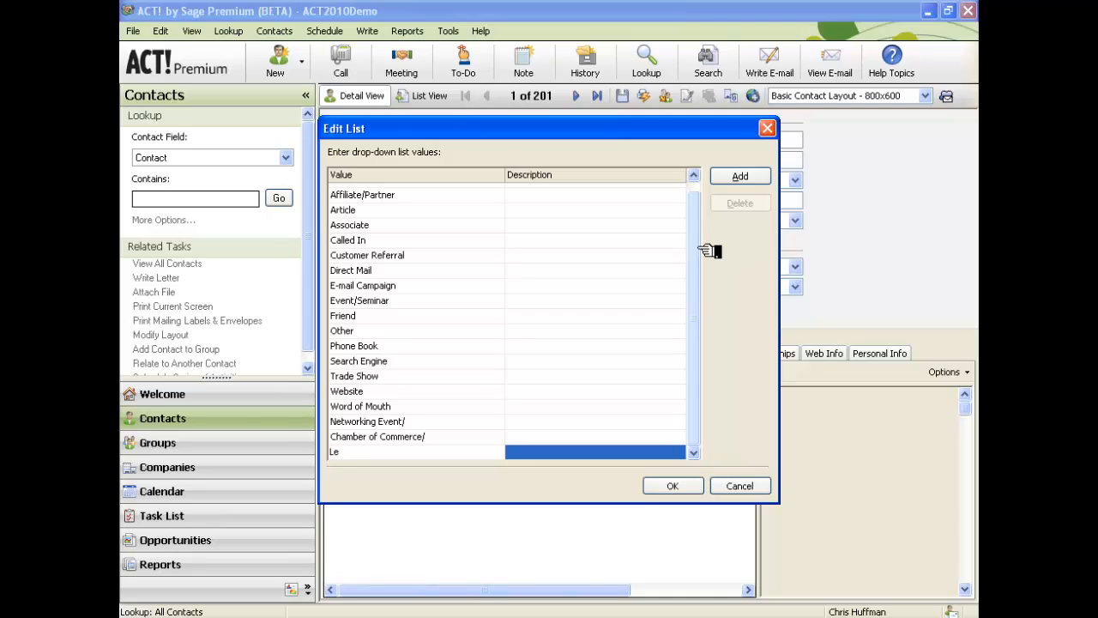
pyautogui.write('Tip/')
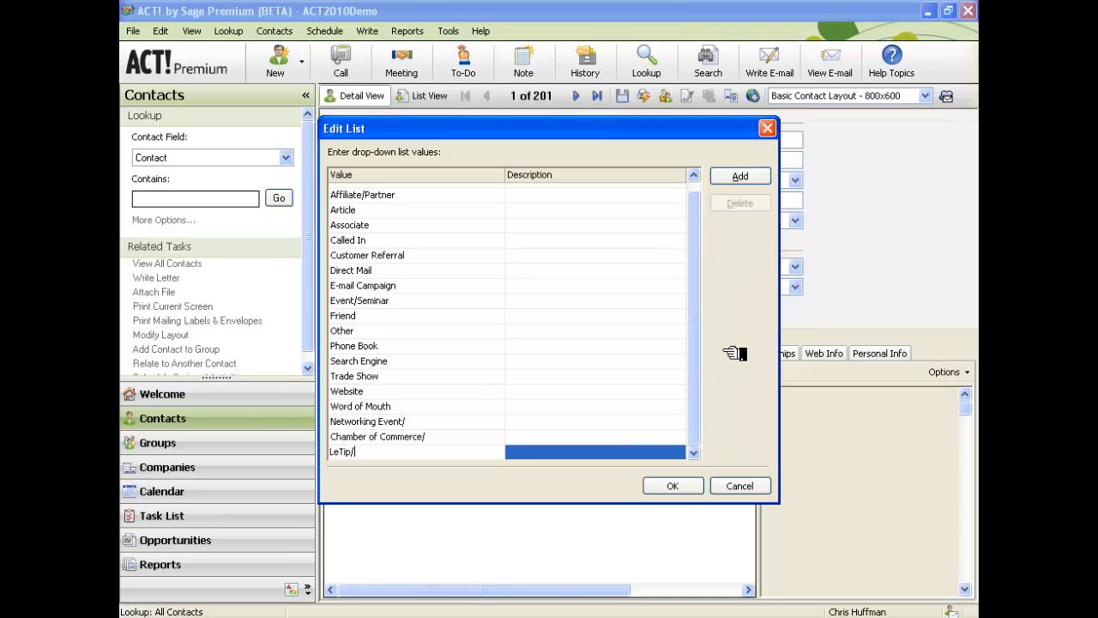
pyautogui.click(628, 439)
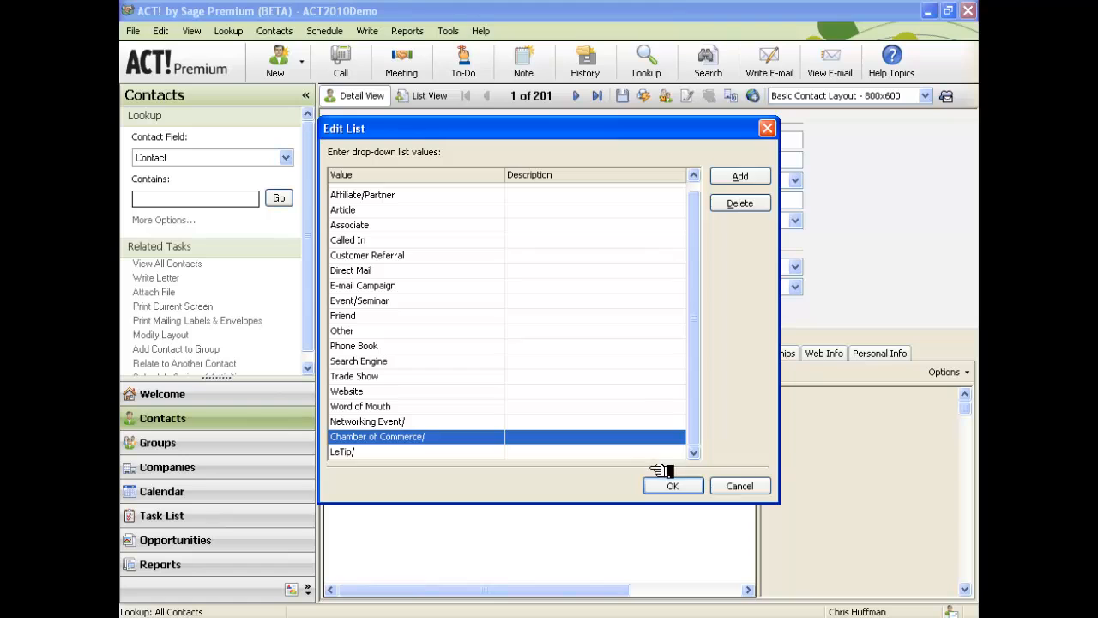
pyautogui.click(674, 486)
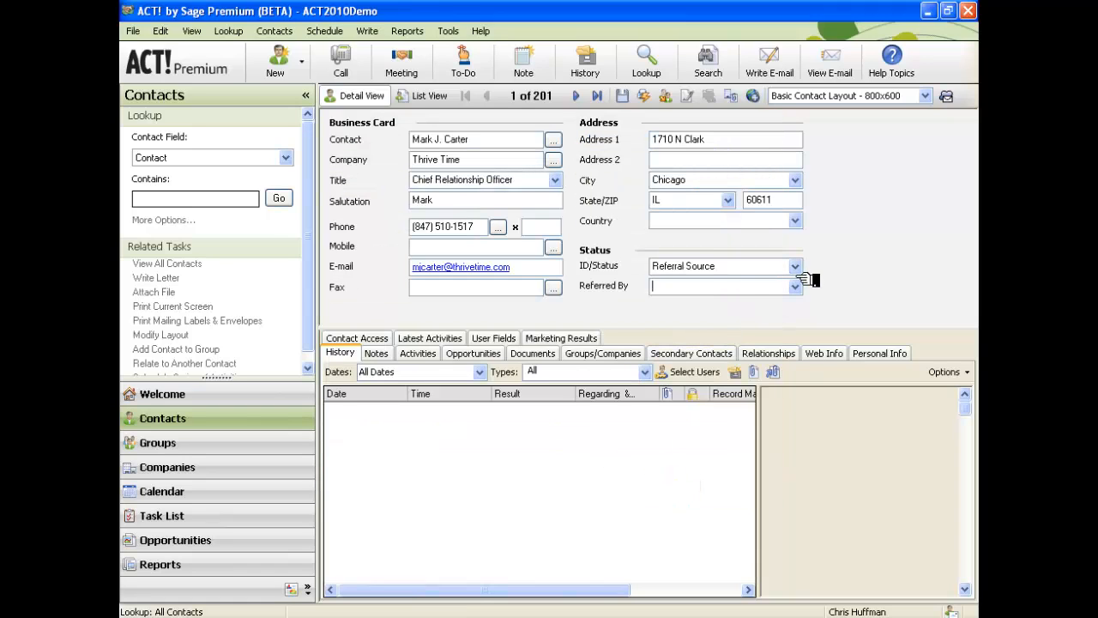
pyautogui.click(795, 286)
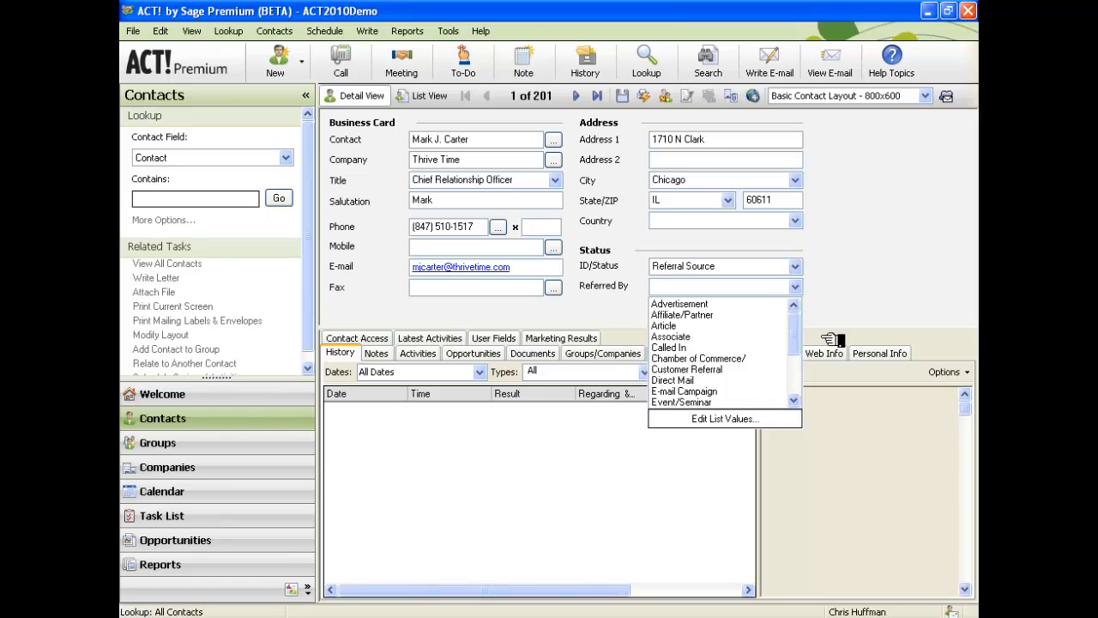
# Set the contact's Referred By field to Networking Event/SpeedNetworking.
pyautogui.moveTo(795, 330); pyautogui.dragTo(795, 363)
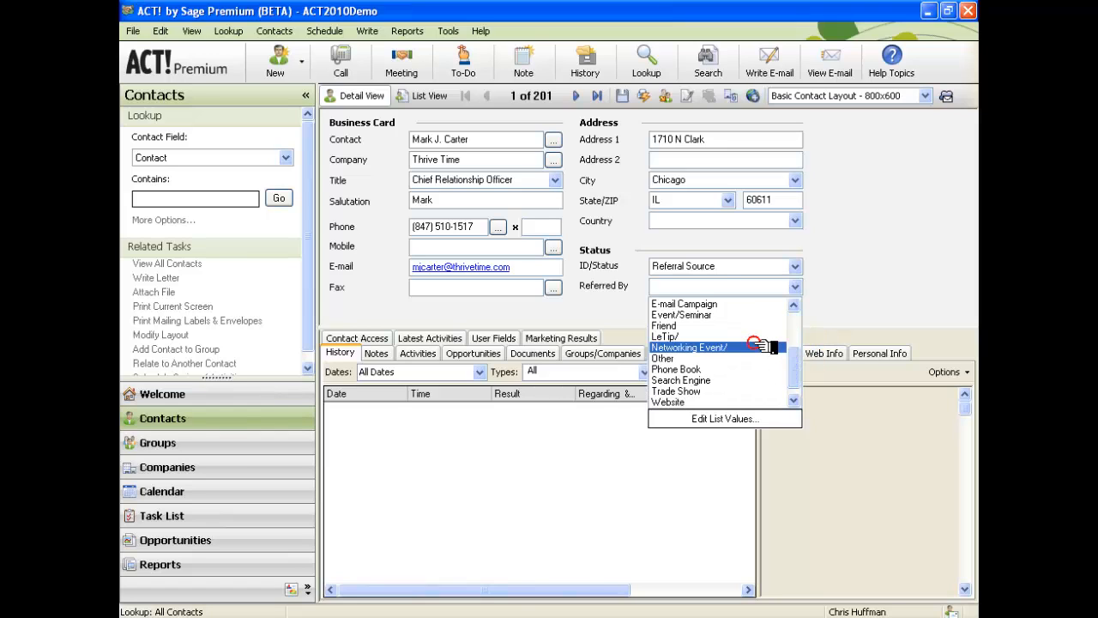
pyautogui.click(769, 346)
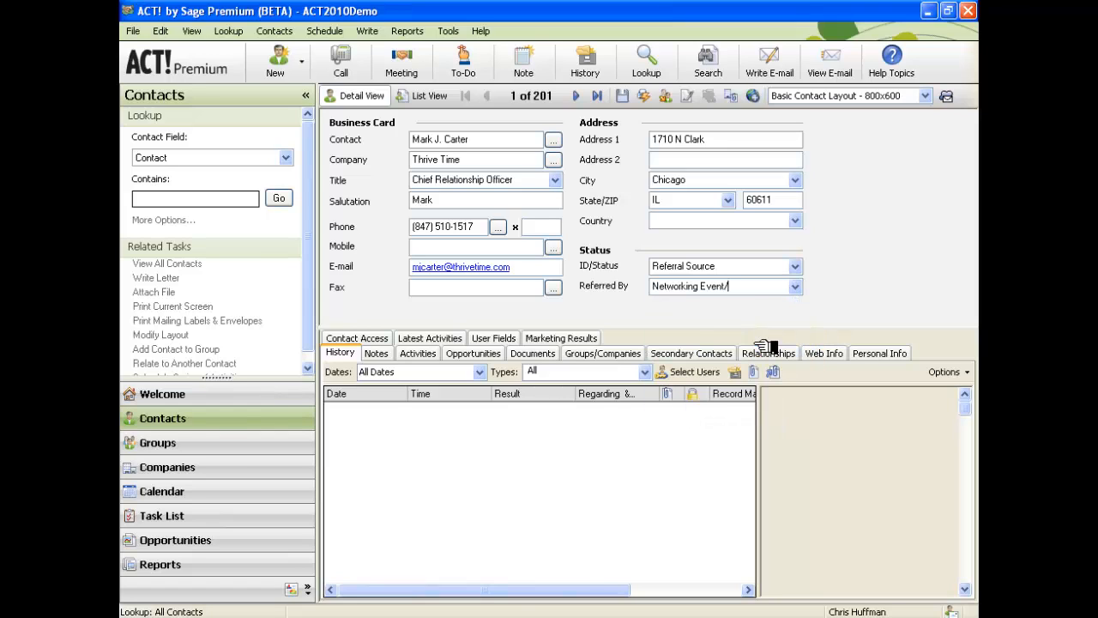
pyautogui.write('SpeedNetworking')
pyautogui.click(743, 292)
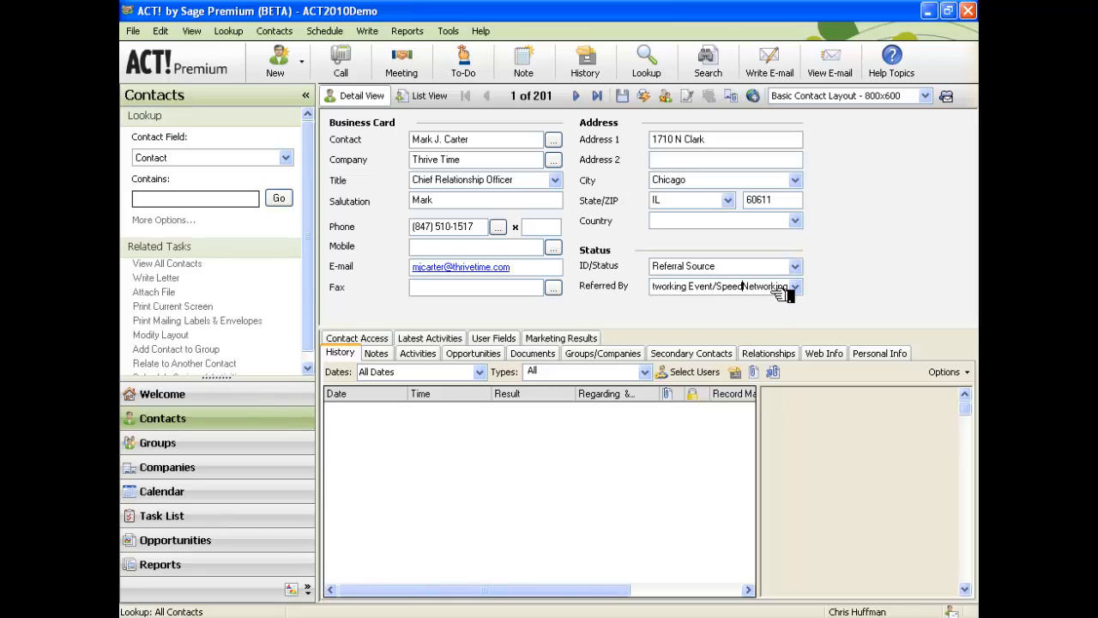
pyautogui.click(705, 288)
pyautogui.moveTo(705, 288); pyautogui.dragTo(635, 313)
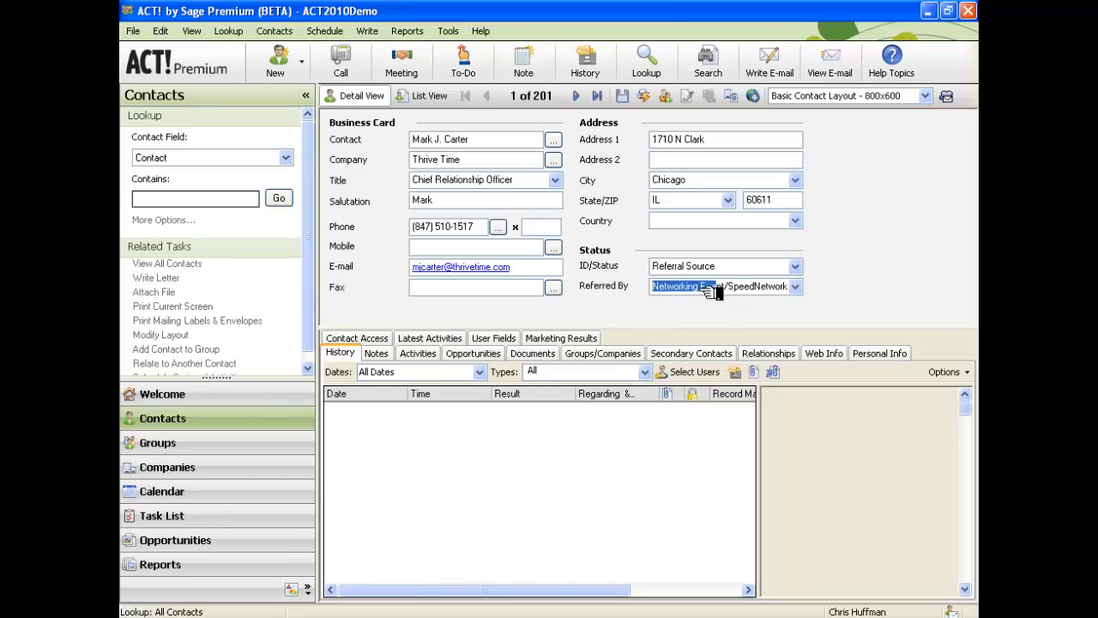
pyautogui.moveTo(738, 289); pyautogui.dragTo(789, 287)
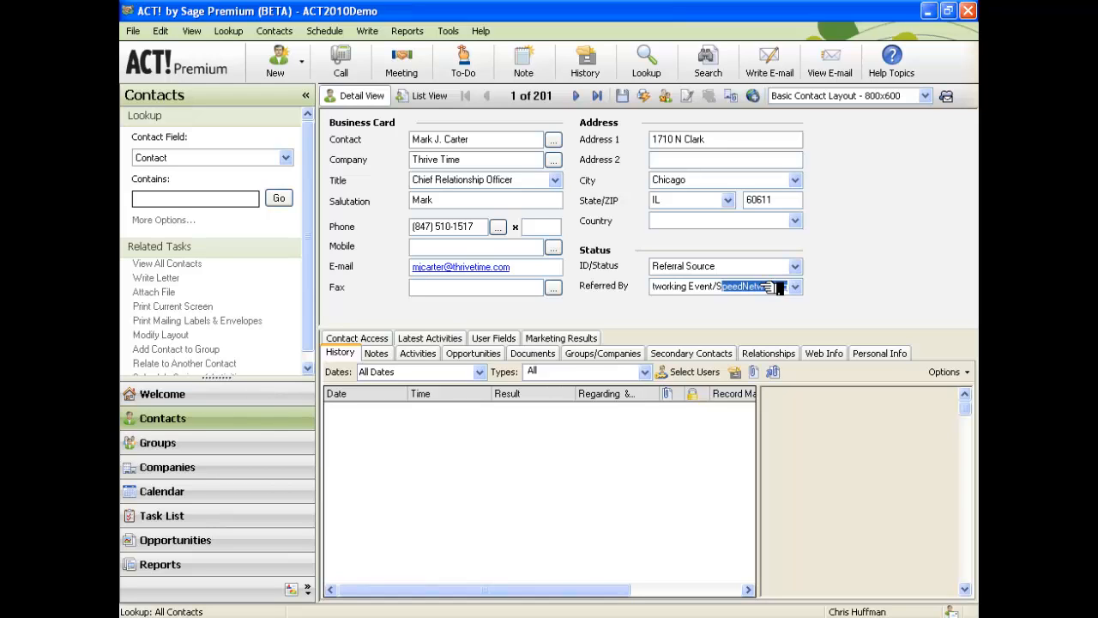
# Leave the Referred By field and view the contact's empty Relationships list.
pyautogui.click(776, 288)
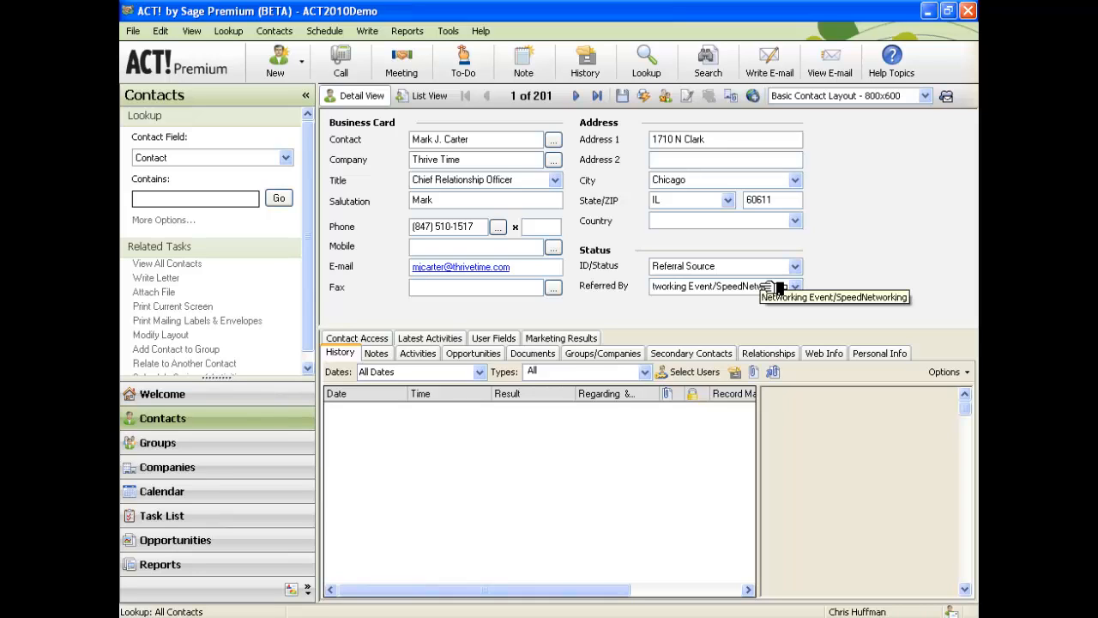
pyautogui.click(766, 355)
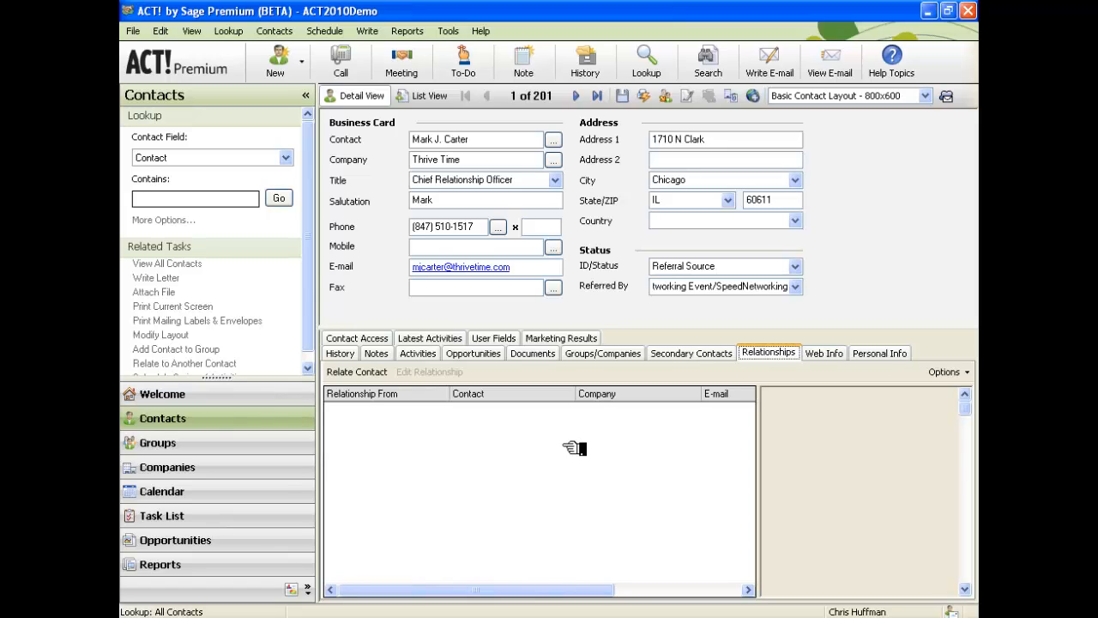
# Pick the suggested contact as the relation target by typing the related person's surname.
pyautogui.click(362, 372)
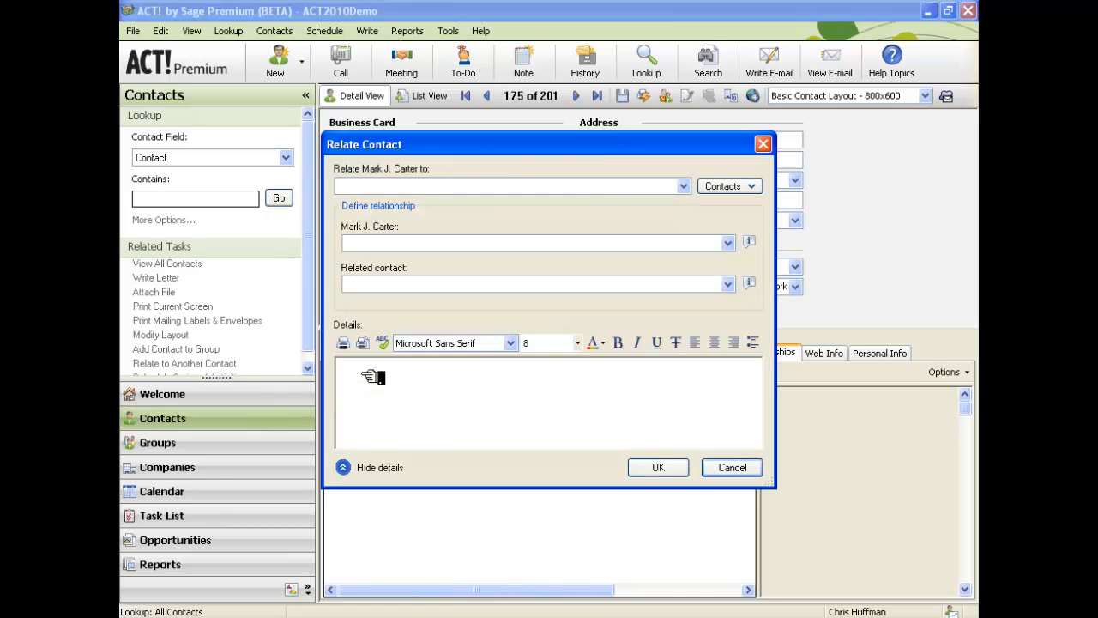
pyautogui.click(657, 190)
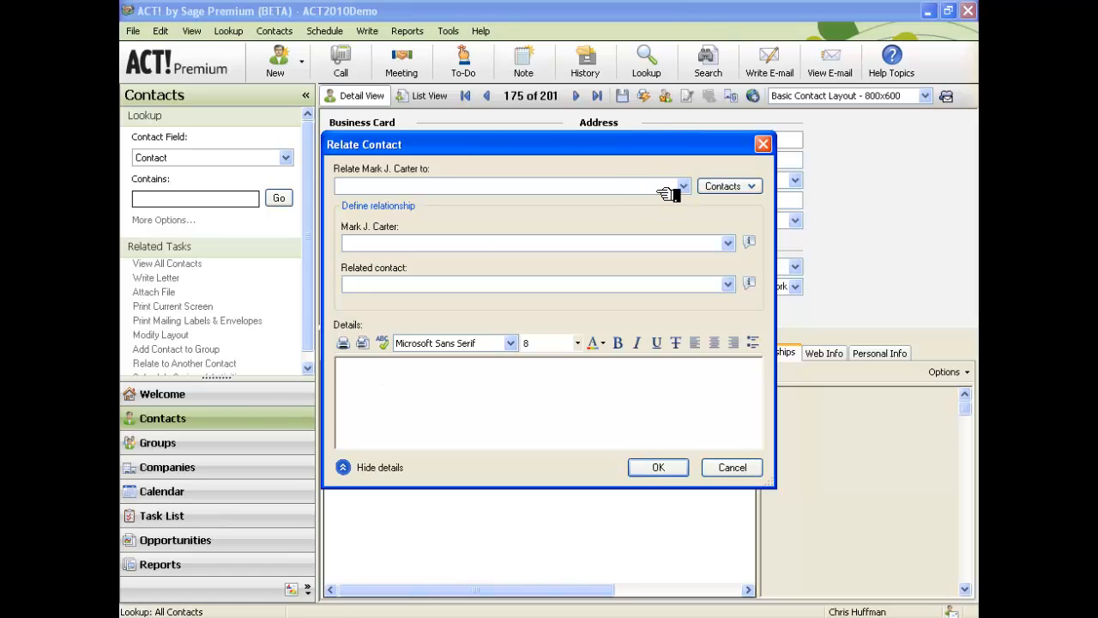
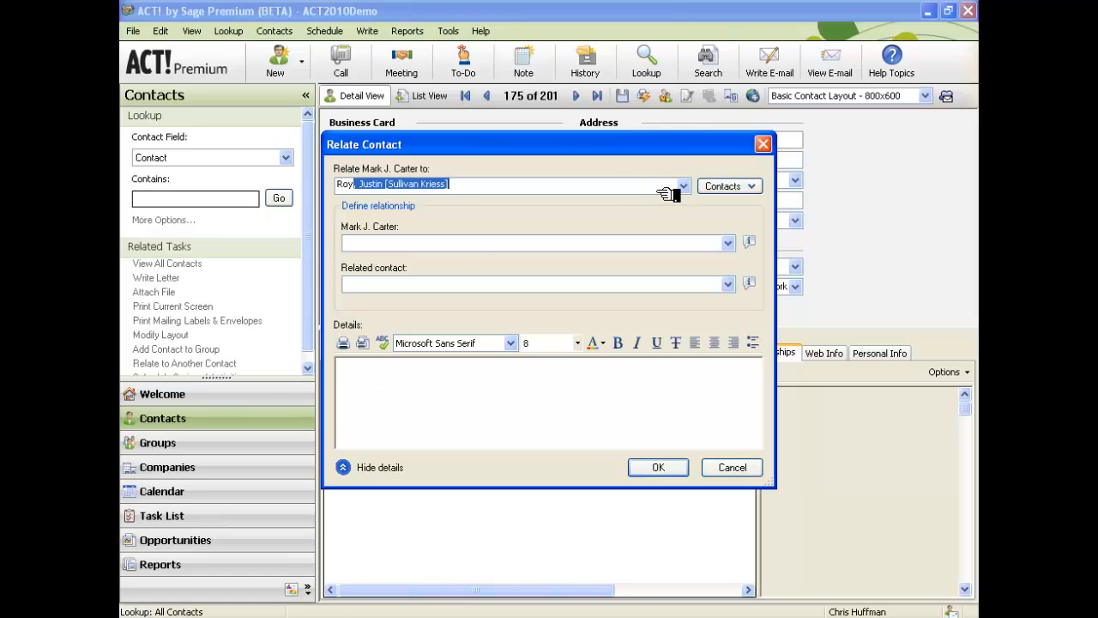
pyautogui.press('Tab')
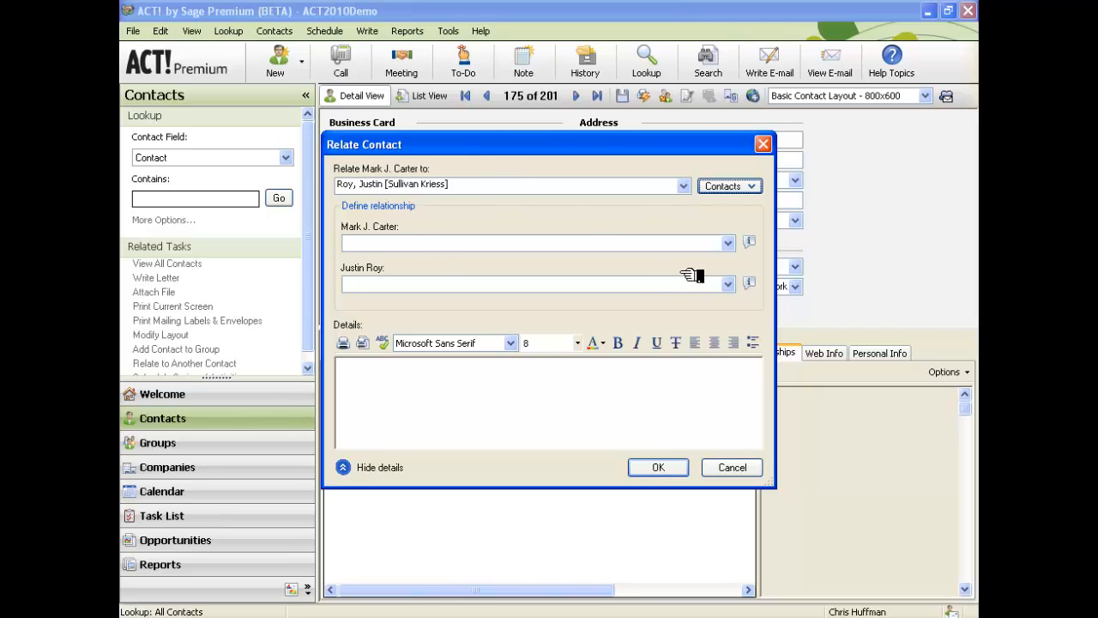
# Set both relationship sides to Business Partner, paste the tweetnetworking.com note into Details, and save.
pyautogui.click(728, 243)
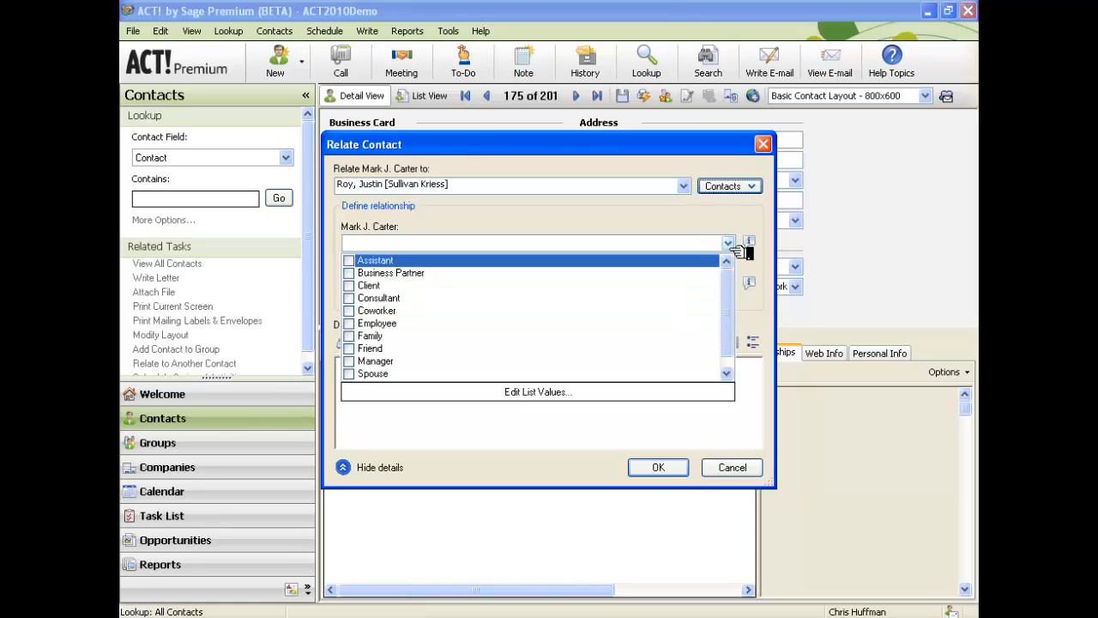
pyautogui.click(349, 272)
pyautogui.click(455, 225)
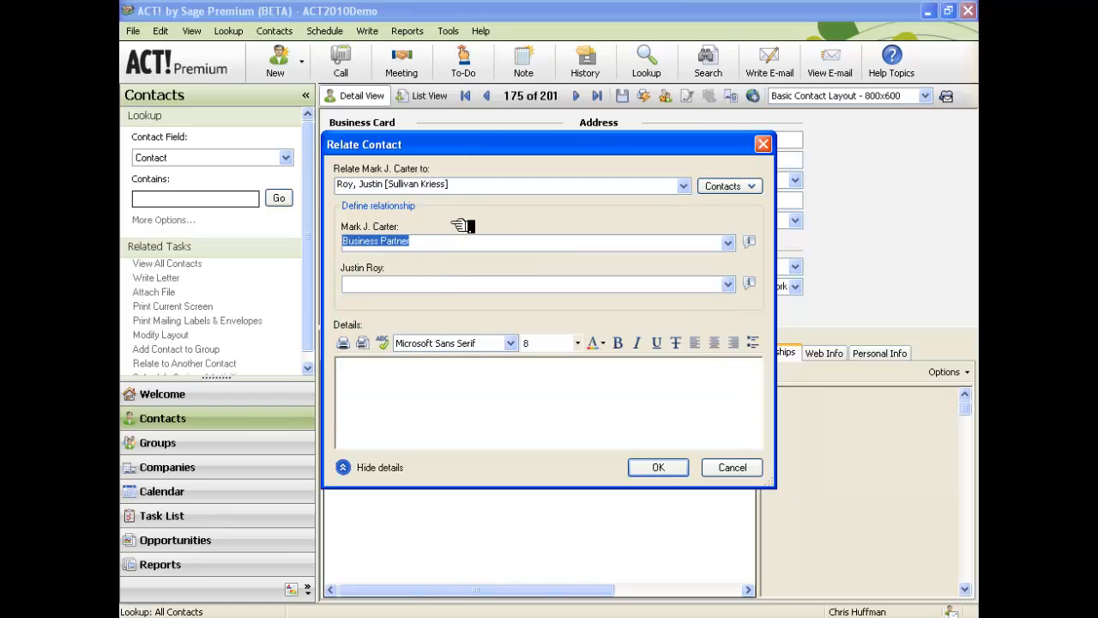
pyautogui.click(433, 288)
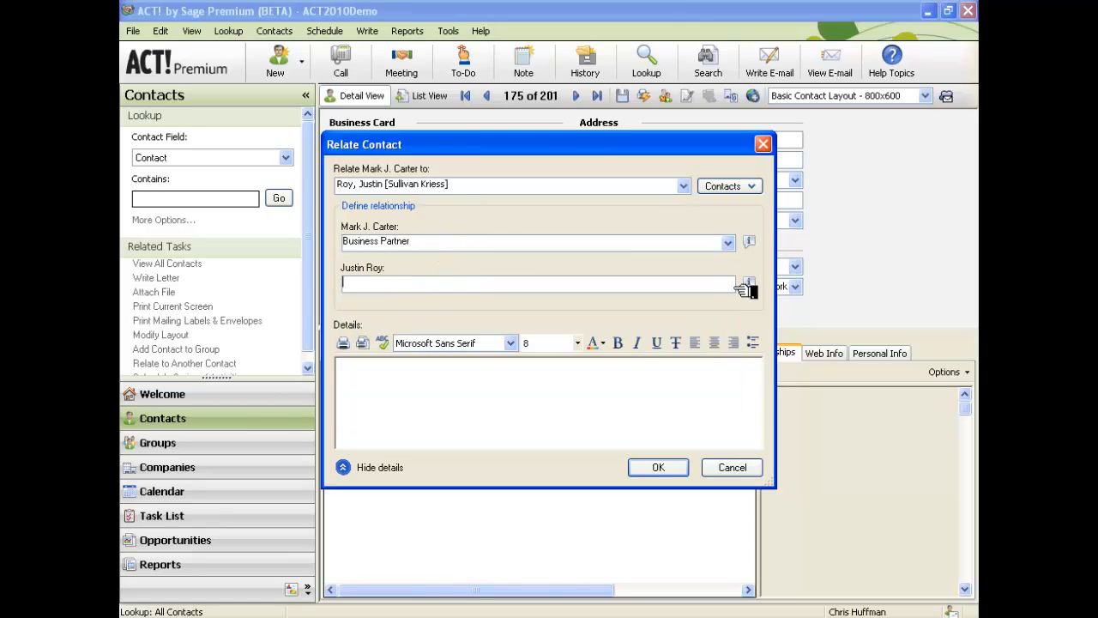
pyautogui.click(728, 284)
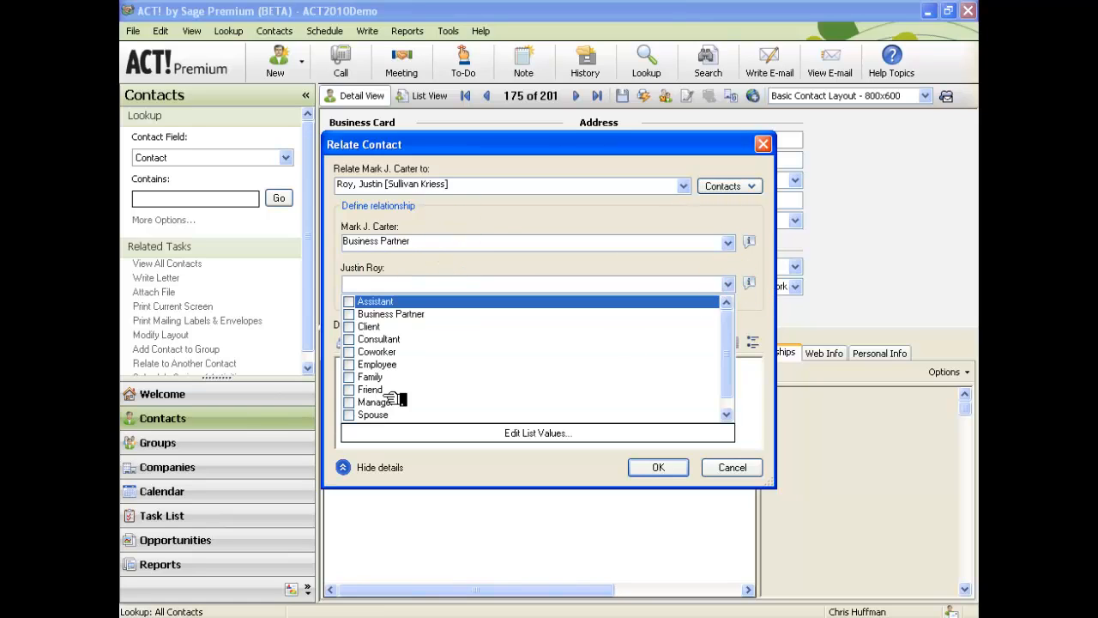
pyautogui.click(352, 315)
pyautogui.click(426, 230)
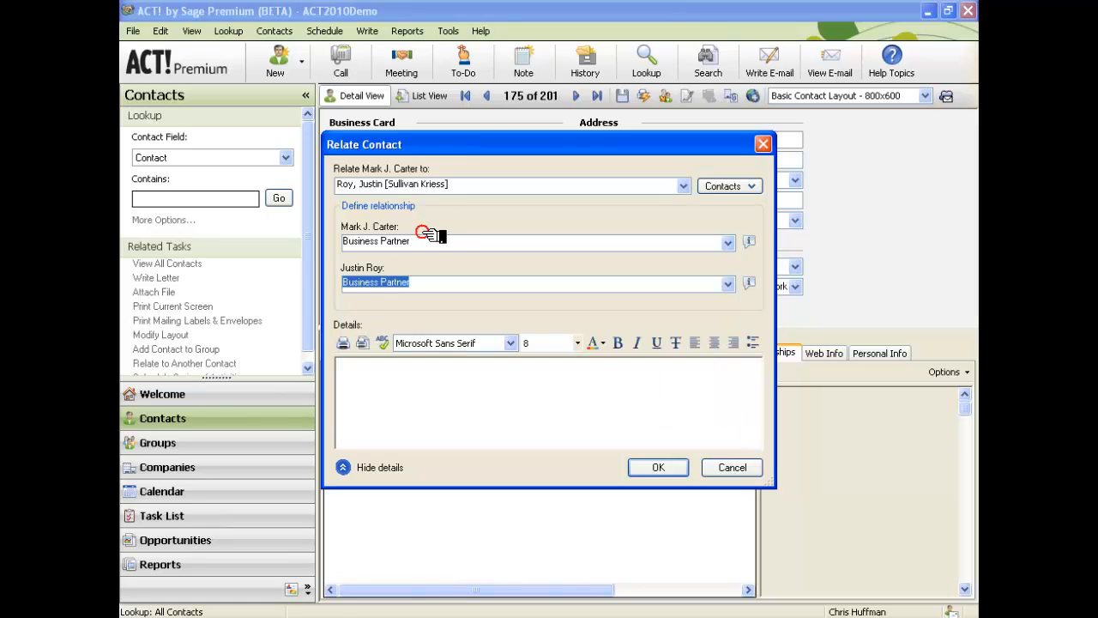
pyautogui.click(670, 400)
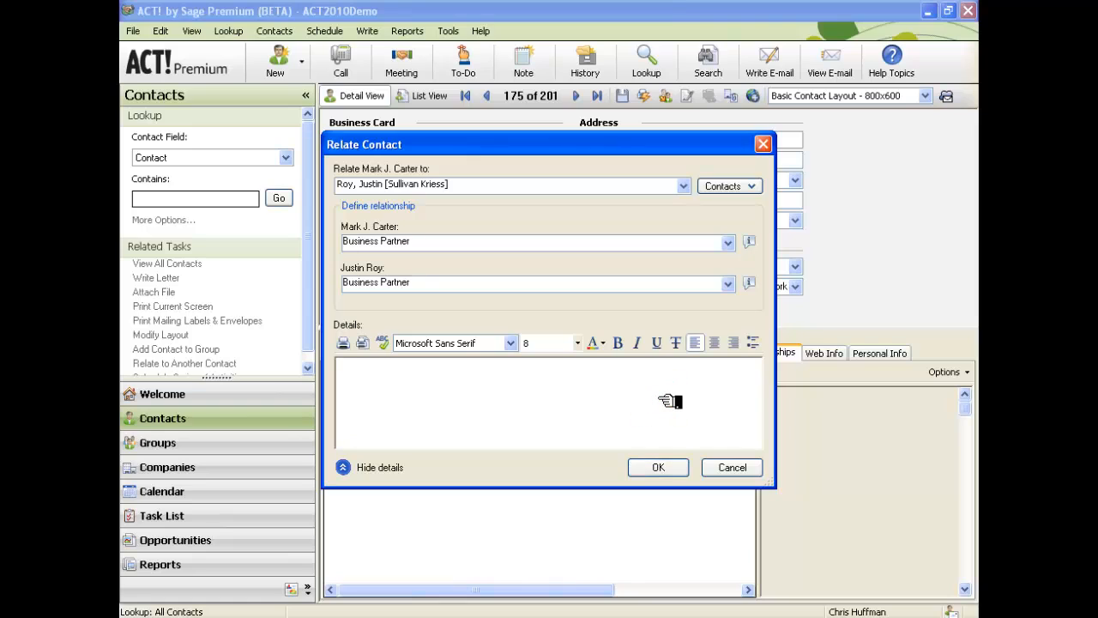
pyautogui.write('Created tweetnetworking.com')
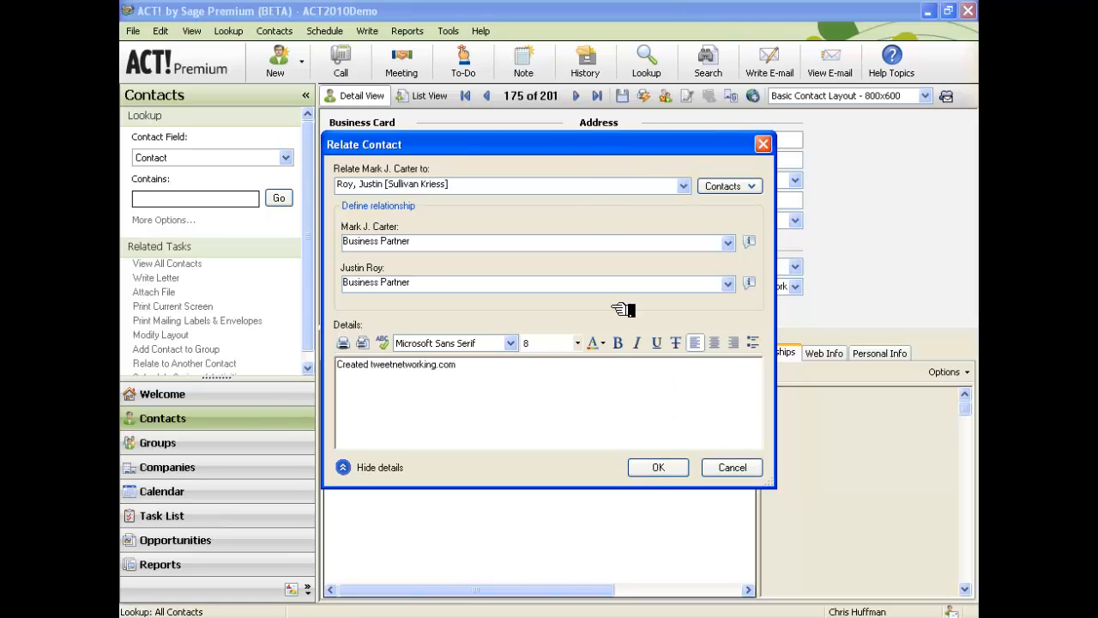
pyautogui.click(659, 466)
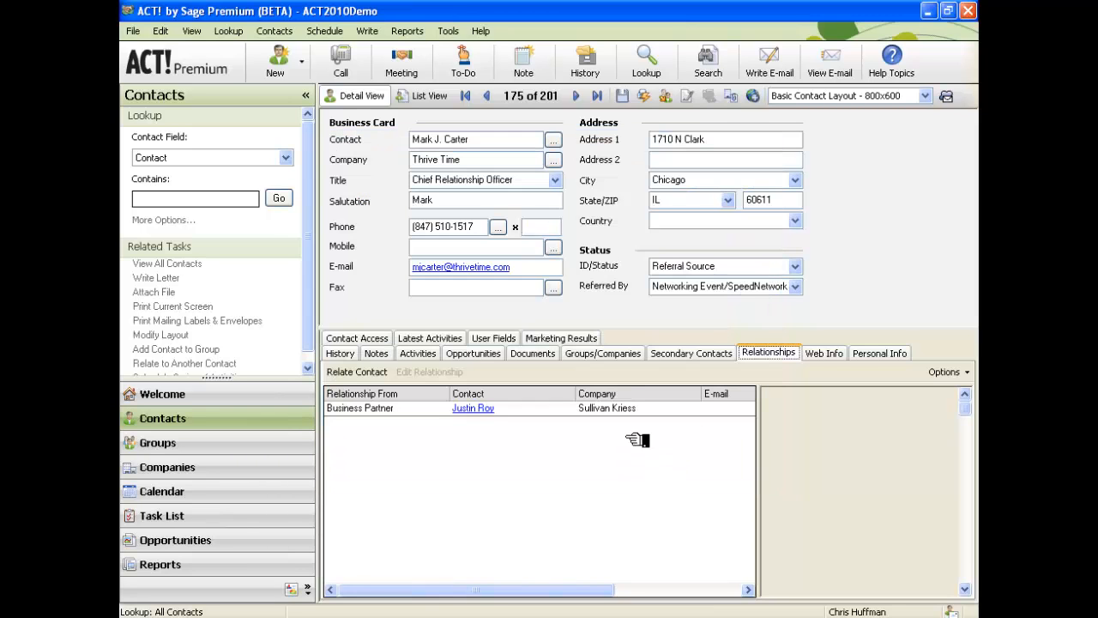
# Review the new Business Partner relationship and the related contact's record, then show Web Info.
pyautogui.click(607, 407)
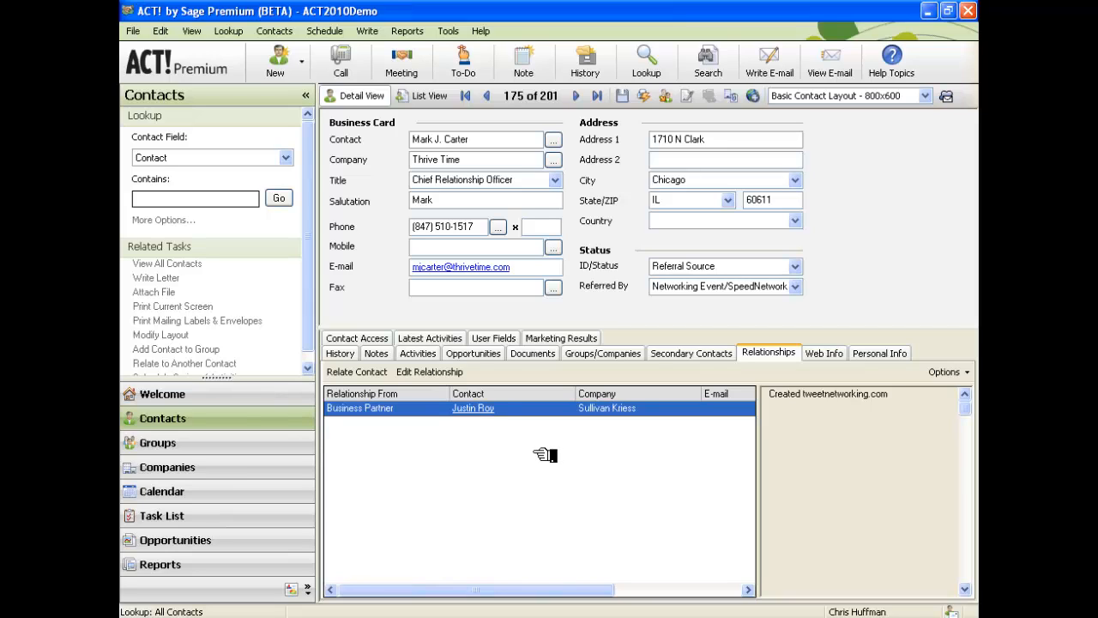
pyautogui.click(477, 412)
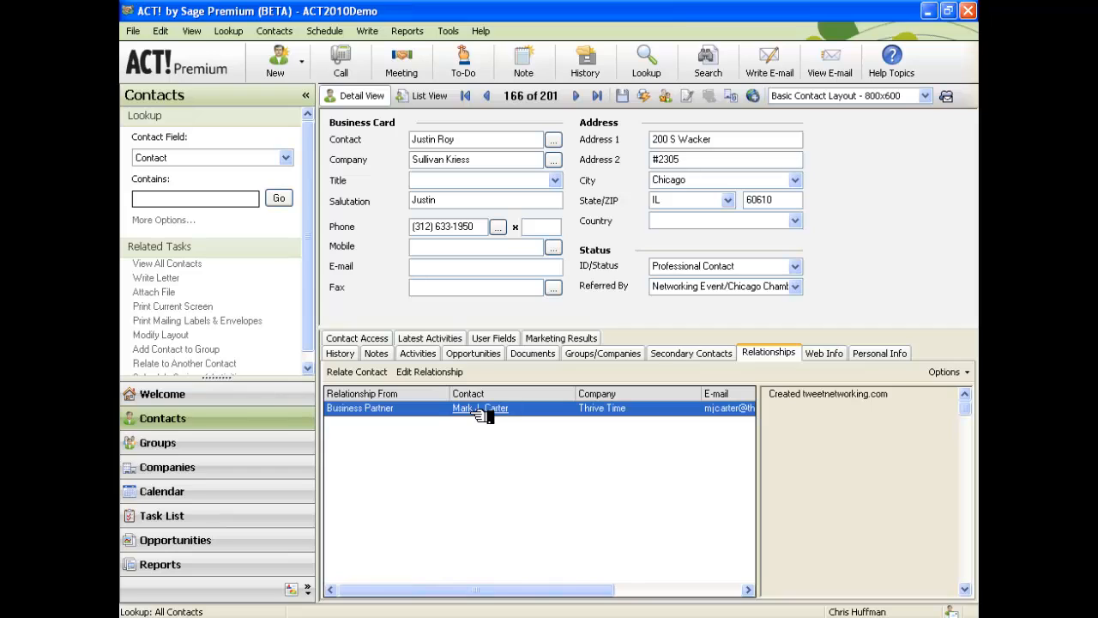
pyautogui.click(479, 163)
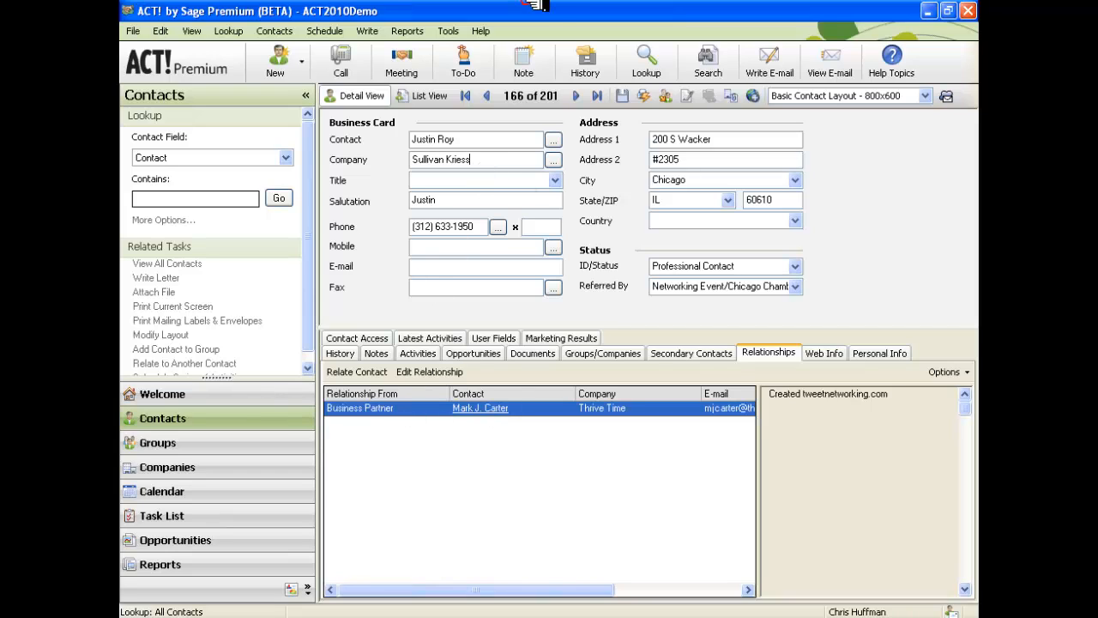
pyautogui.click(480, 408)
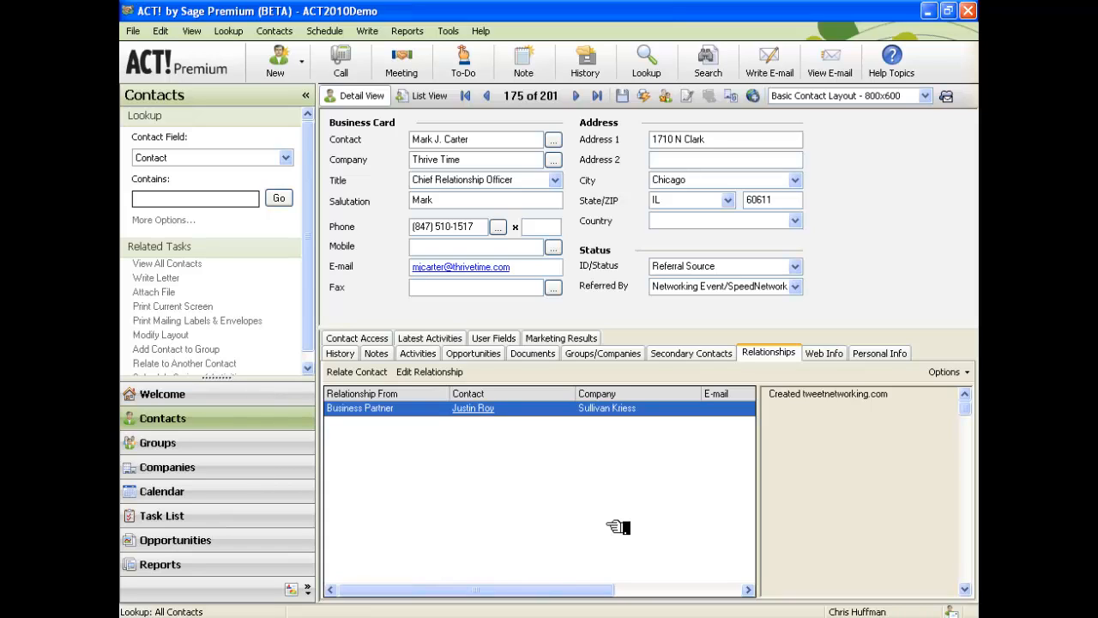
pyautogui.click(836, 355)
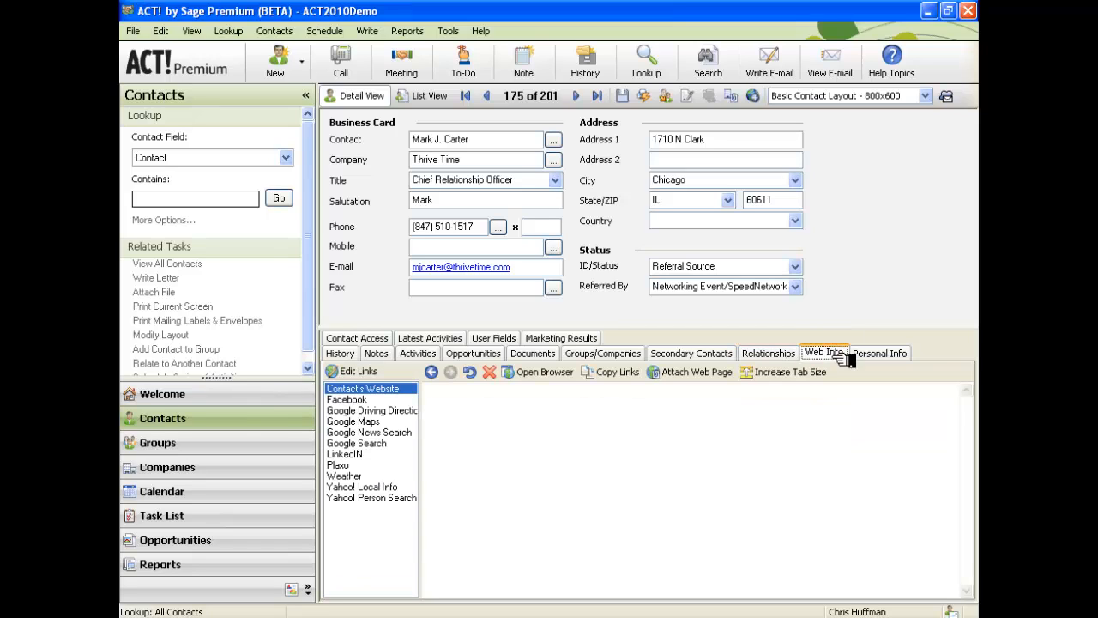
pyautogui.click(849, 355)
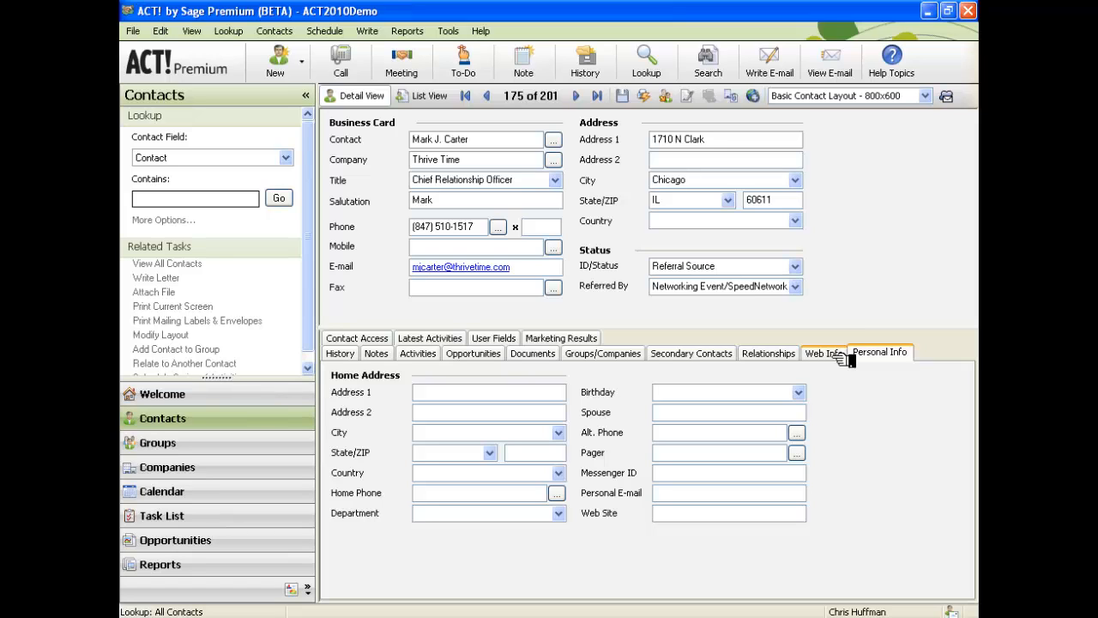
pyautogui.click(673, 515)
pyautogui.write('www.thrivetime.com')
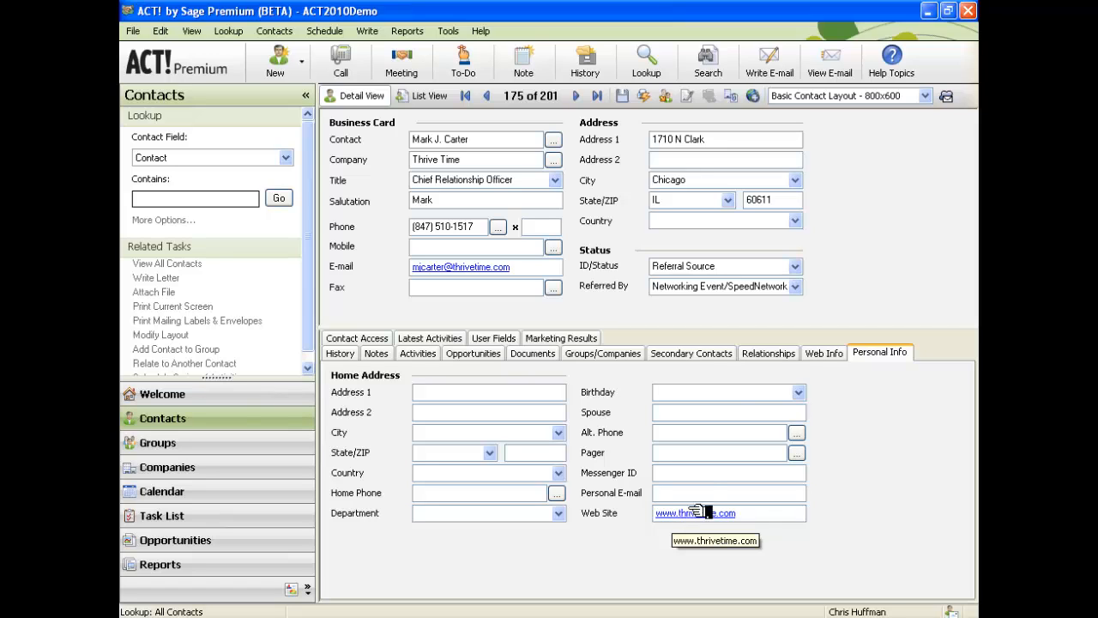
pyautogui.click(828, 352)
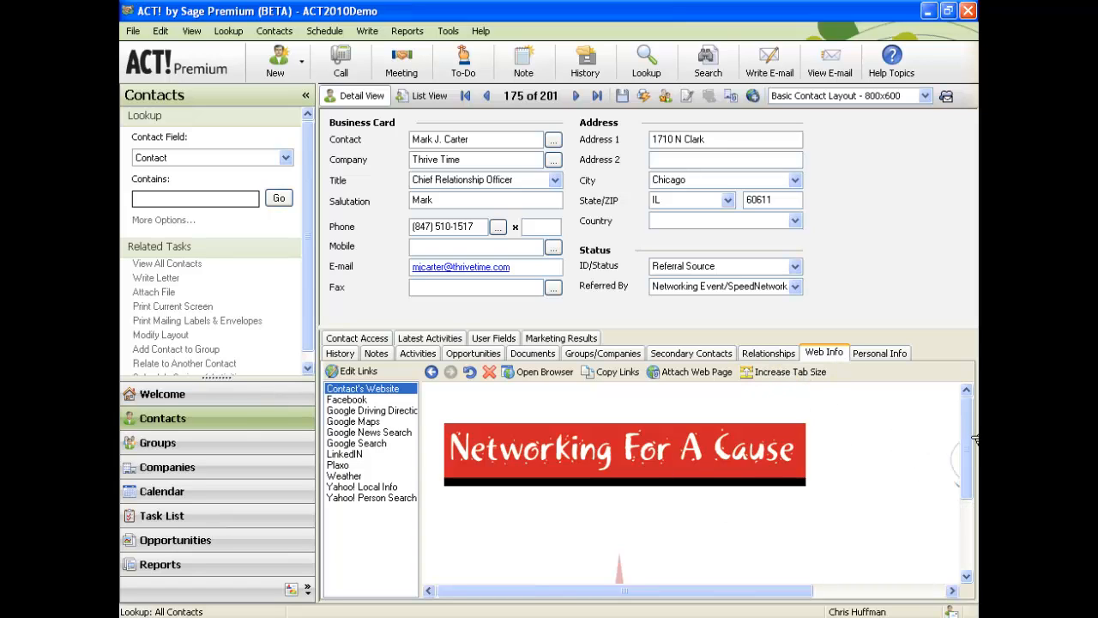
# Scroll the web preview to the Networking For A Cause banner and open networkingforacause.org in Internet Explorer.
pyautogui.moveTo(967, 433)
pyautogui.mouseDown()
pyautogui.moveTo(976, 501)
pyautogui.moveTo(974, 422)
pyautogui.mouseUp()
pyautogui.moveTo(749, 589); pyautogui.dragTo(885, 590)
pyautogui.moveTo(972, 421); pyautogui.dragTo(974, 363)
pyautogui.moveTo(762, 589); pyautogui.dragTo(631, 553)
pyautogui.moveTo(972, 447); pyautogui.dragTo(973, 513)
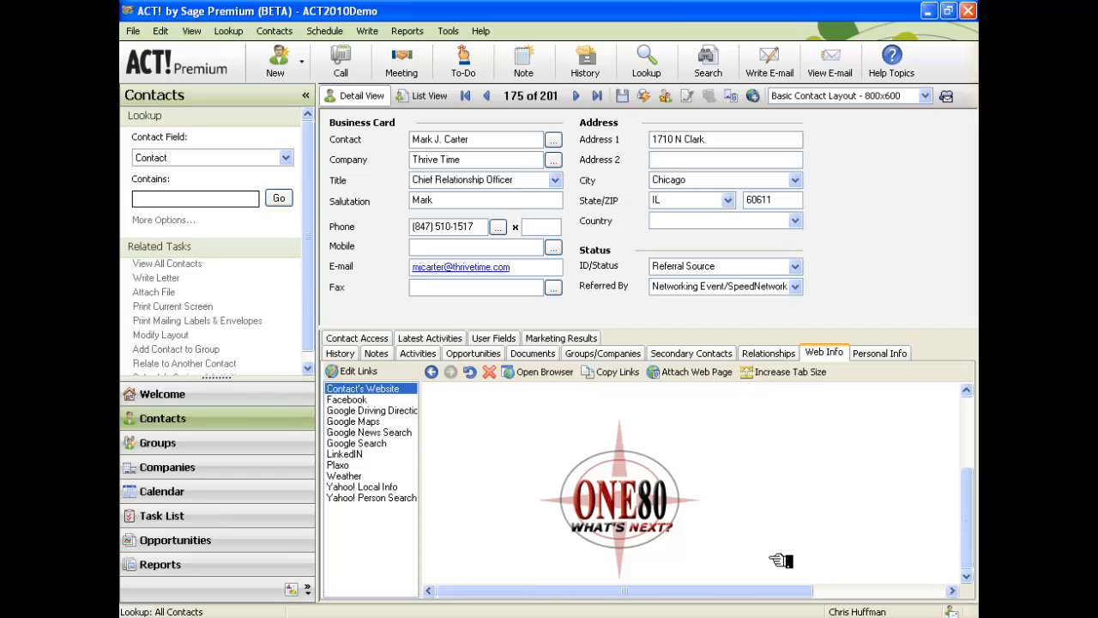
pyautogui.moveTo(772, 590); pyautogui.dragTo(905, 590)
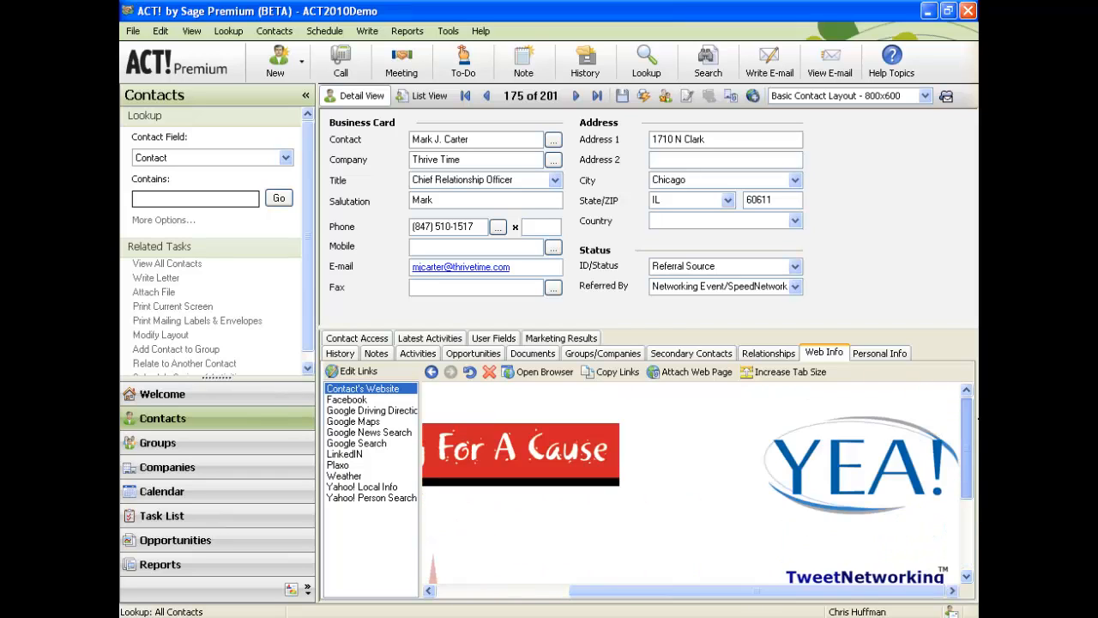
pyautogui.moveTo(904, 591); pyautogui.dragTo(772, 590)
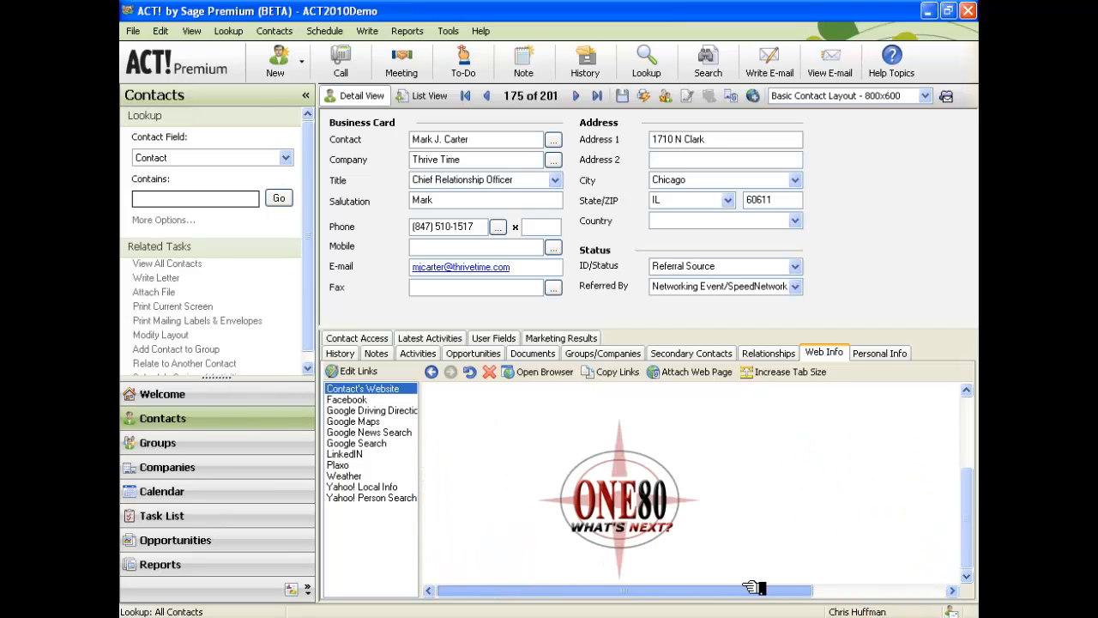
pyautogui.moveTo(976, 478); pyautogui.dragTo(976, 404)
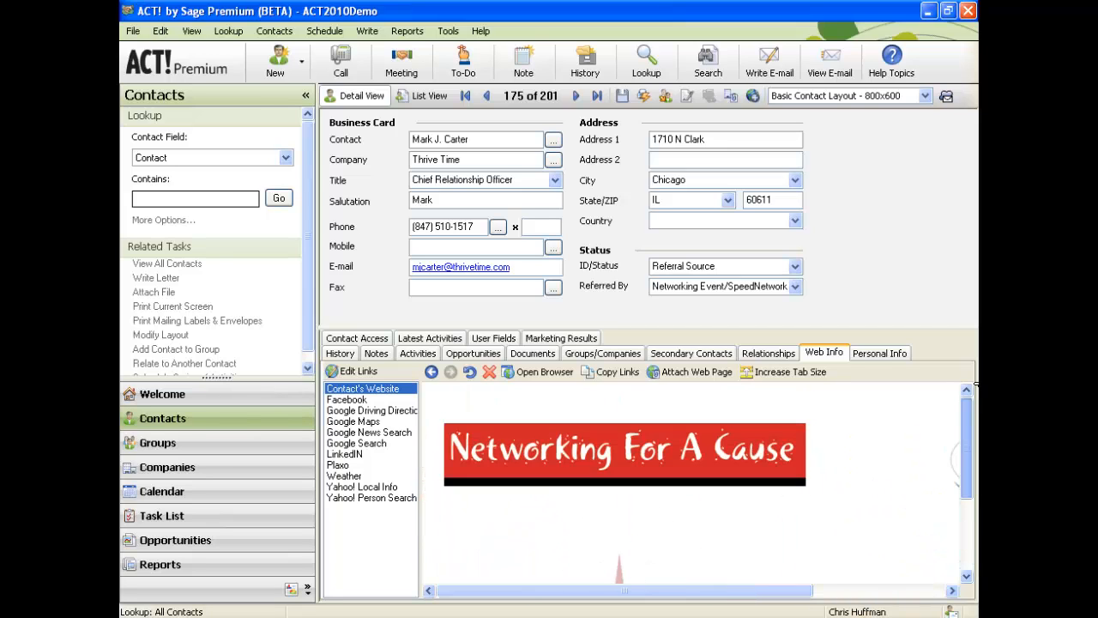
pyautogui.click(652, 468)
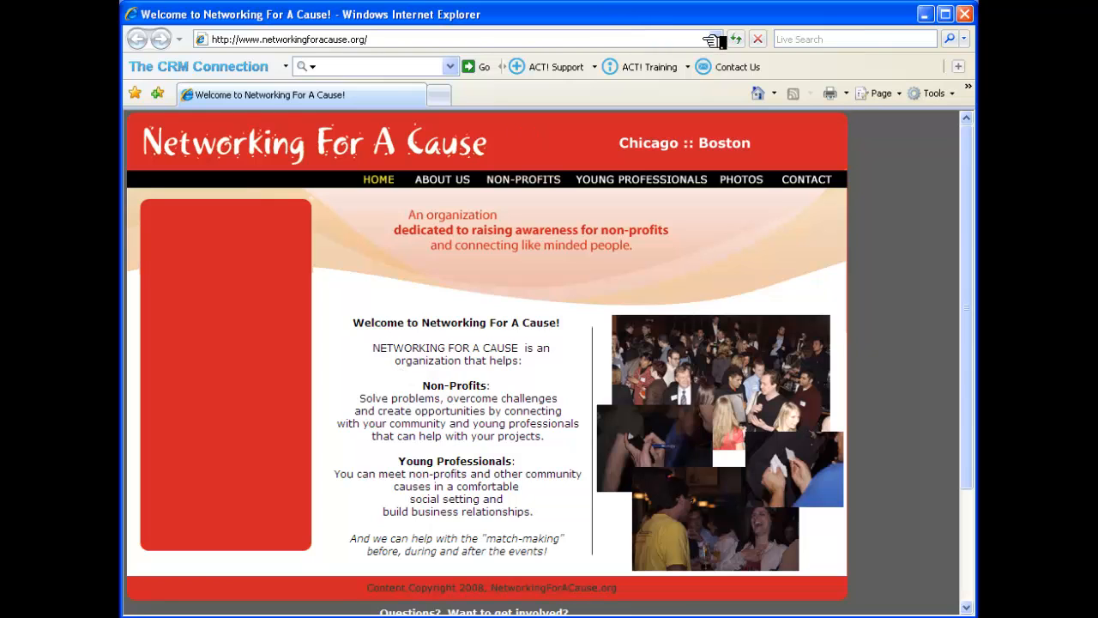
# Close the browser and scroll the Web Info preview down and right to the TweetNetworking link.
pyautogui.click(964, 13)
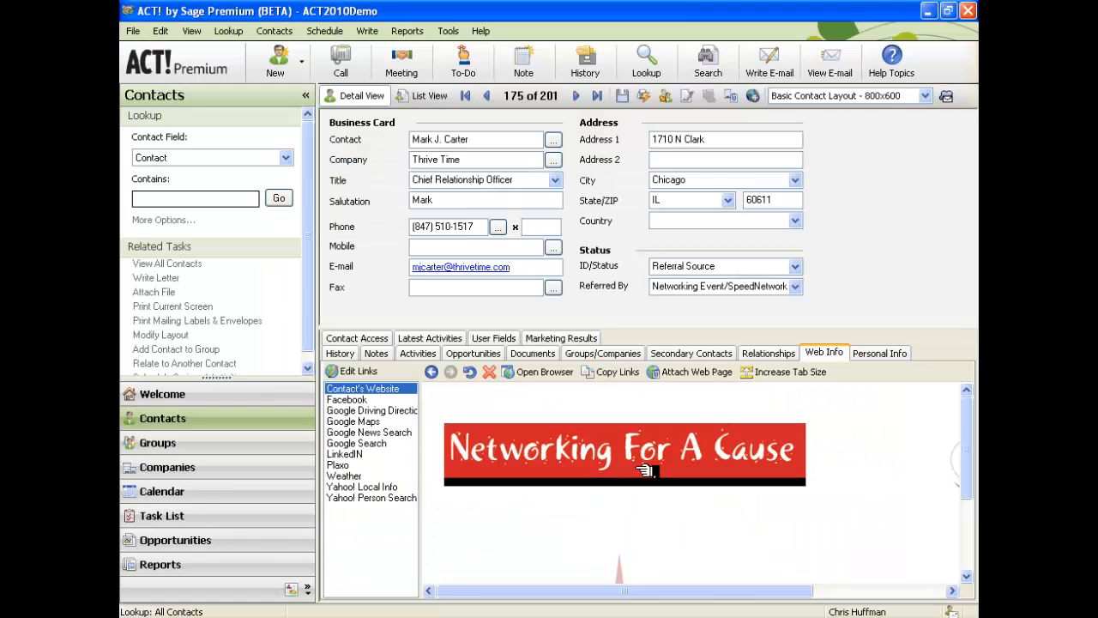
pyautogui.moveTo(966, 453); pyautogui.dragTo(967, 568)
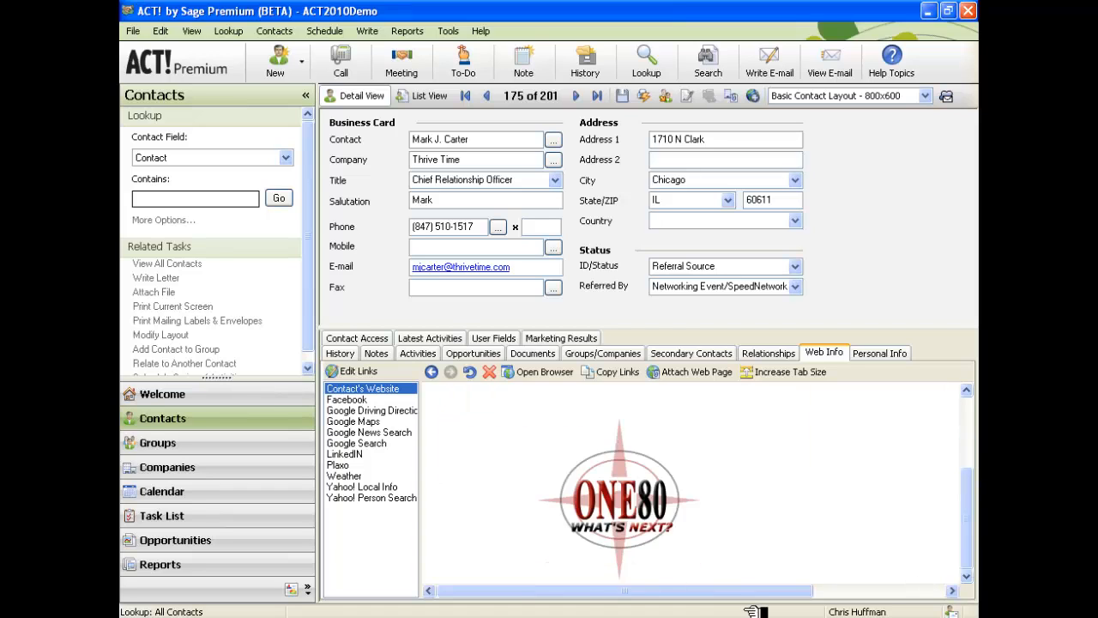
pyautogui.moveTo(766, 590); pyautogui.dragTo(942, 587)
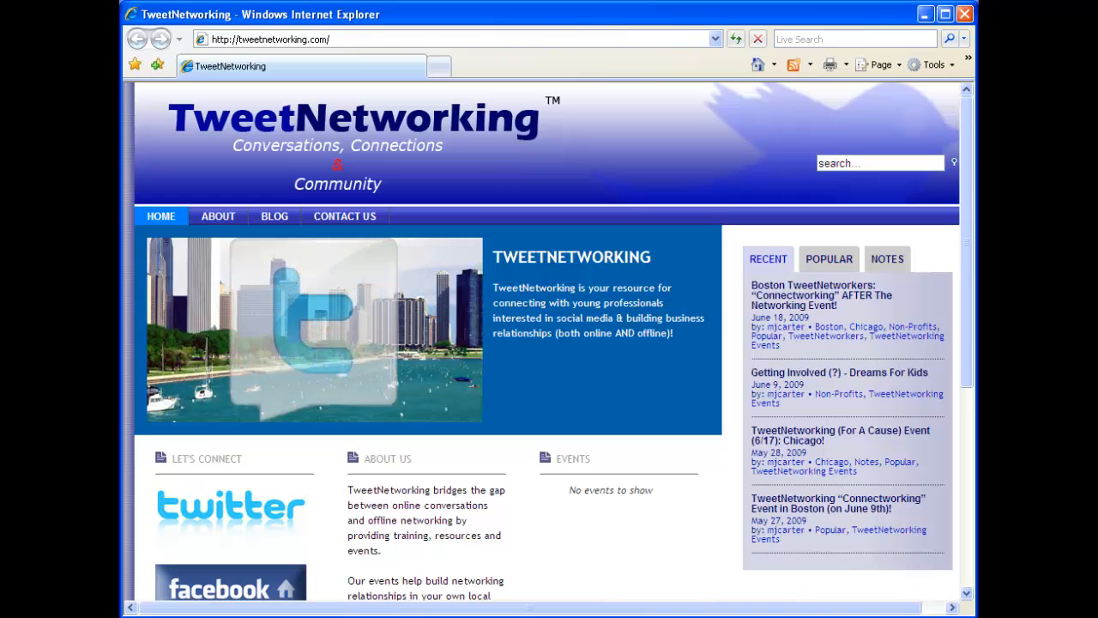
# Switch from Internet Explorer back to the ACT! contact record.
pyautogui.click(336, 616)
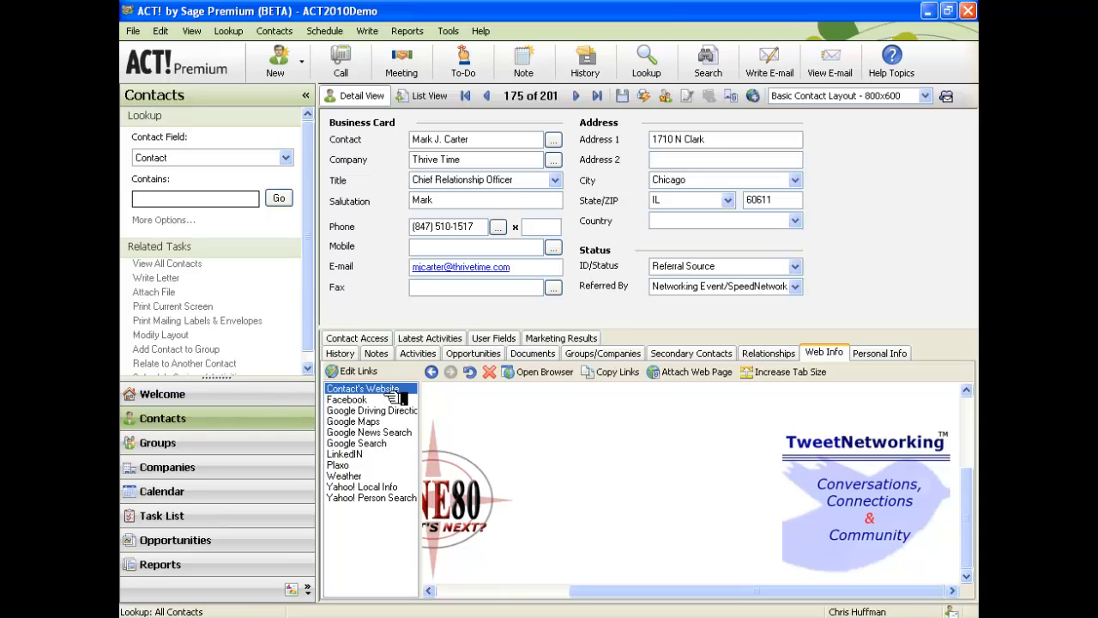
# Load the contact's Facebook link in Web Info and log in with the account password.
pyautogui.click(347, 400)
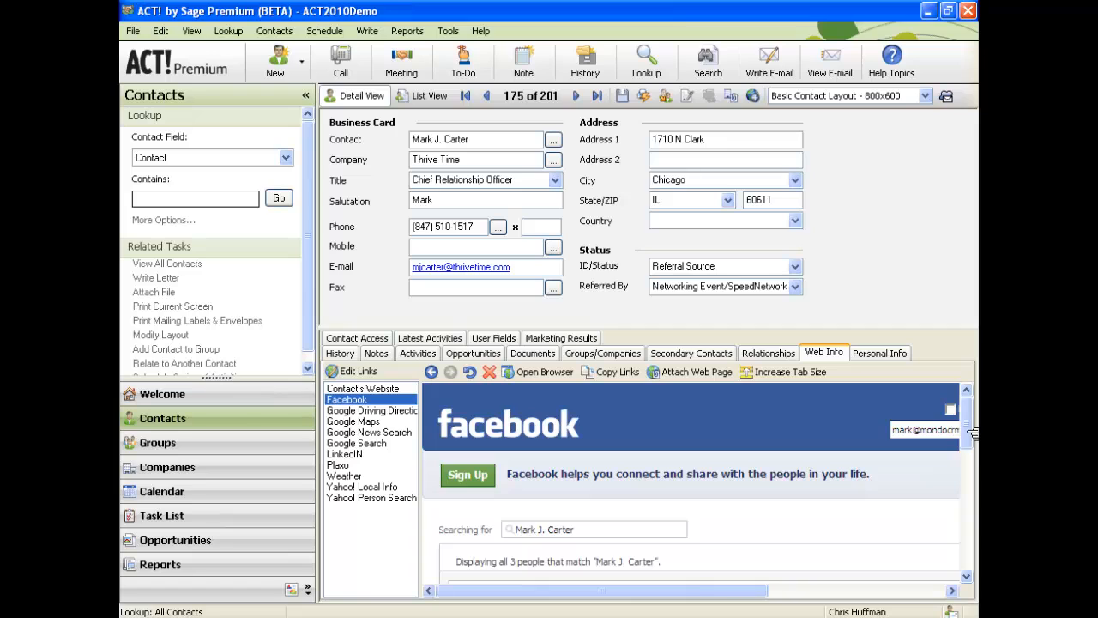
pyautogui.moveTo(973, 433); pyautogui.dragTo(973, 463)
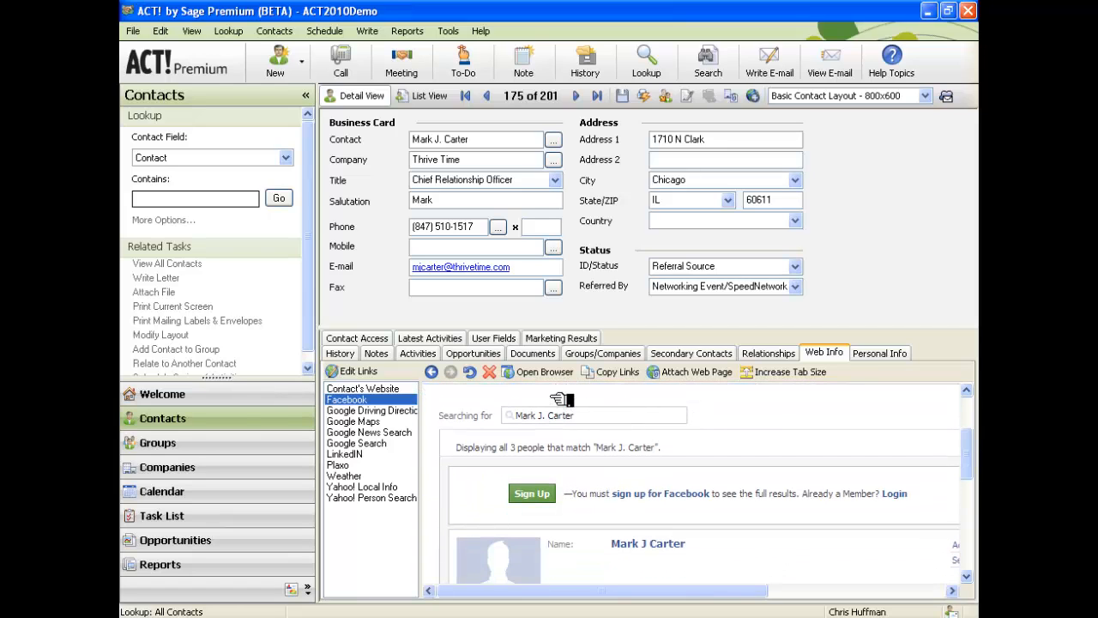
pyautogui.click(522, 489)
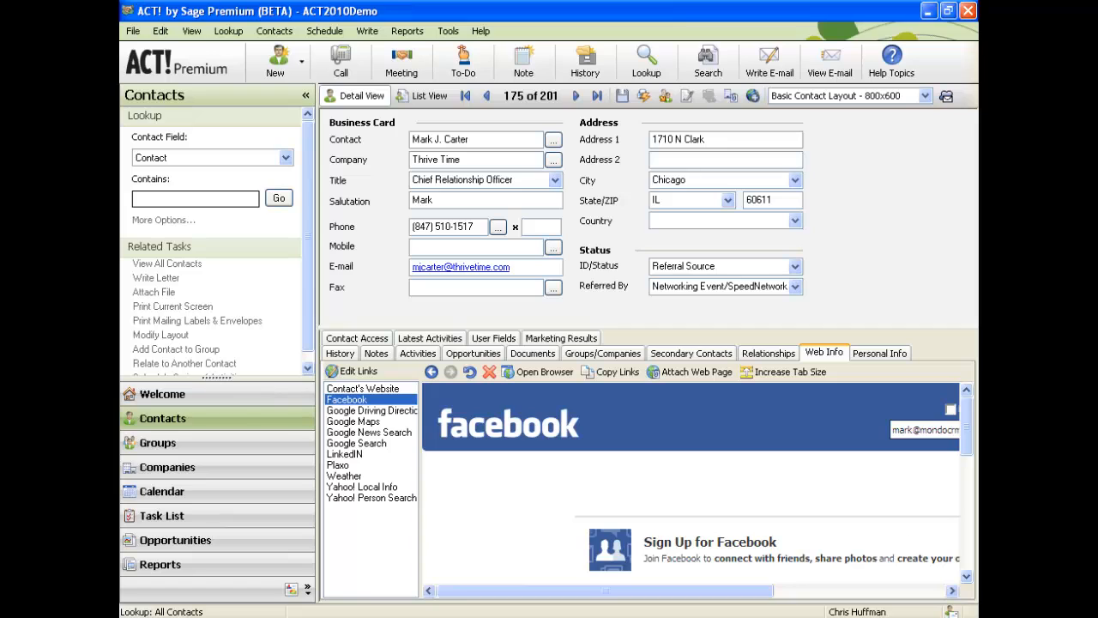
pyautogui.moveTo(746, 593); pyautogui.dragTo(901, 593)
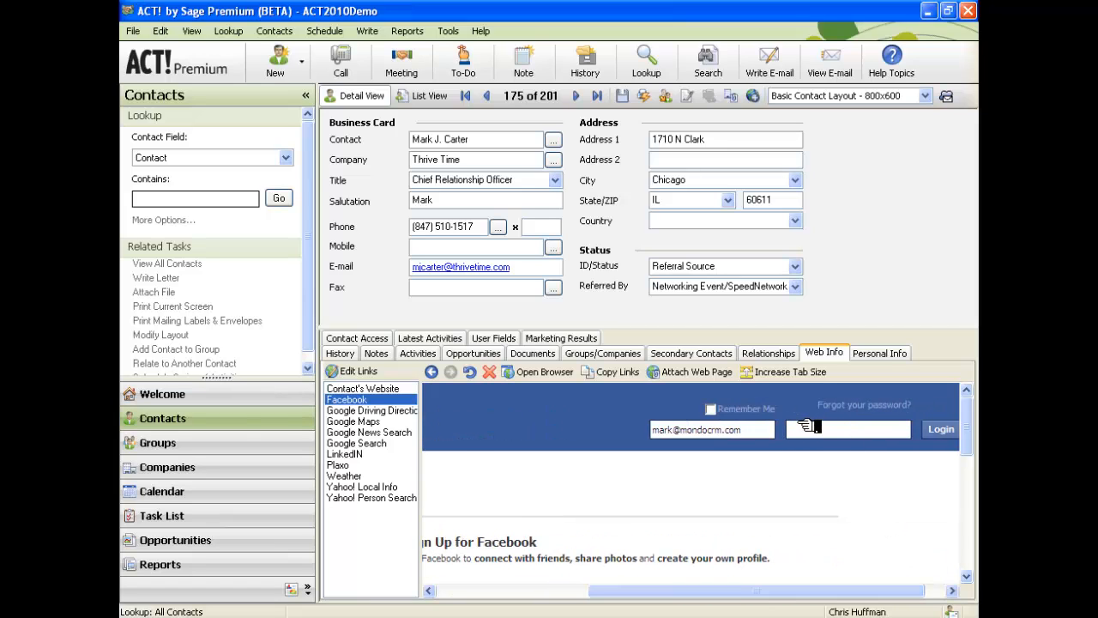
pyautogui.click(797, 428)
pyautogui.write('•••••••')
pyautogui.press('BackSpace')
pyautogui.press('BackSpace')
pyautogui.press('BackSpace')
pyautogui.press('BackSpace')
pyautogui.press('BackSpace')
pyautogui.press('BackSpace')
pyautogui.press('BackSpace')
pyautogui.write('••••••••••')
pyautogui.click(941, 436)
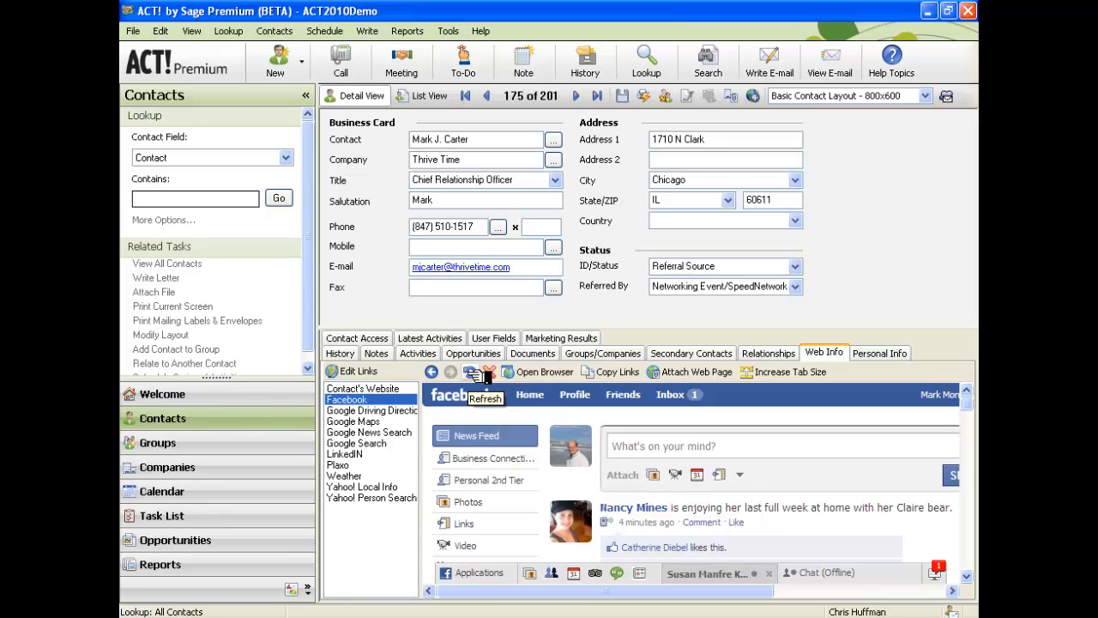
# Check driving directions, return to Facebook, and open the contact's matching Facebook profile in the pane.
pyautogui.click(383, 411)
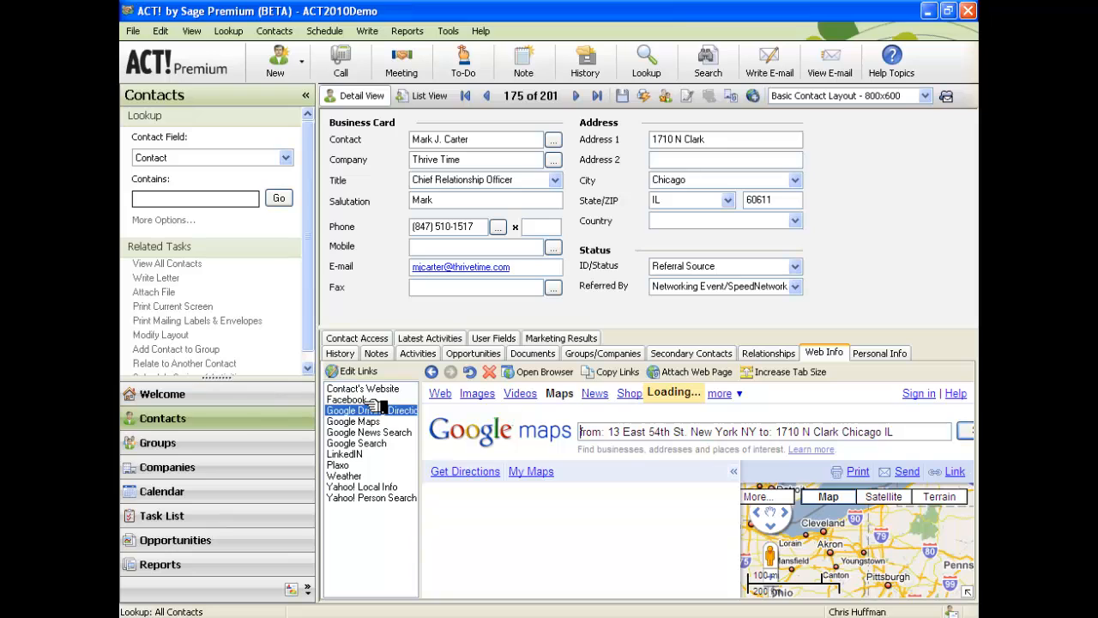
pyautogui.click(368, 400)
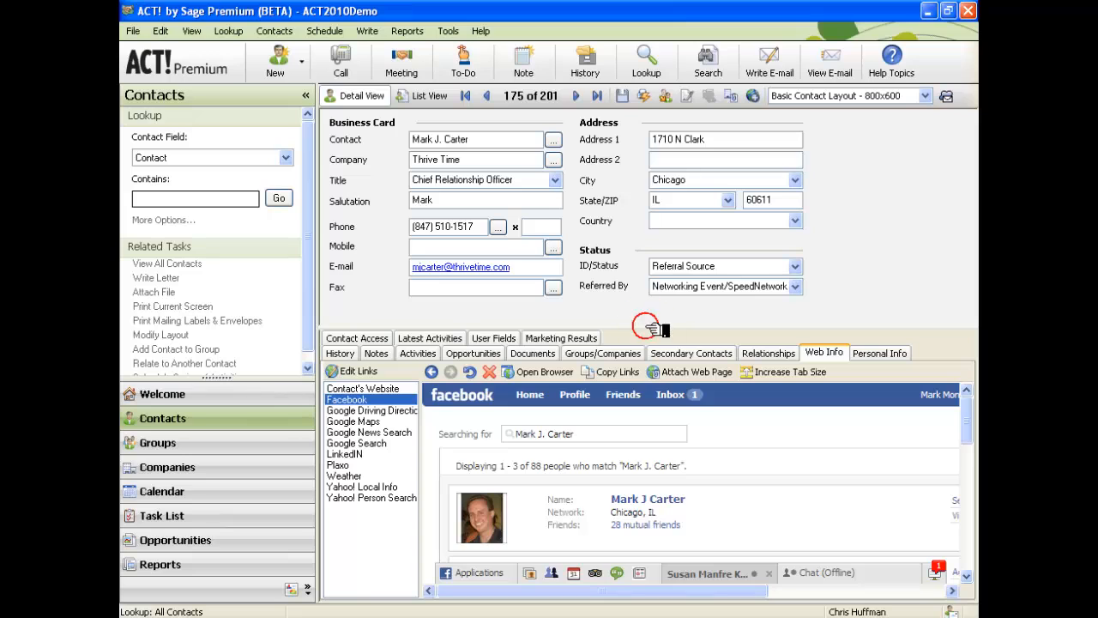
pyautogui.moveTo(654, 333); pyautogui.dragTo(636, 173)
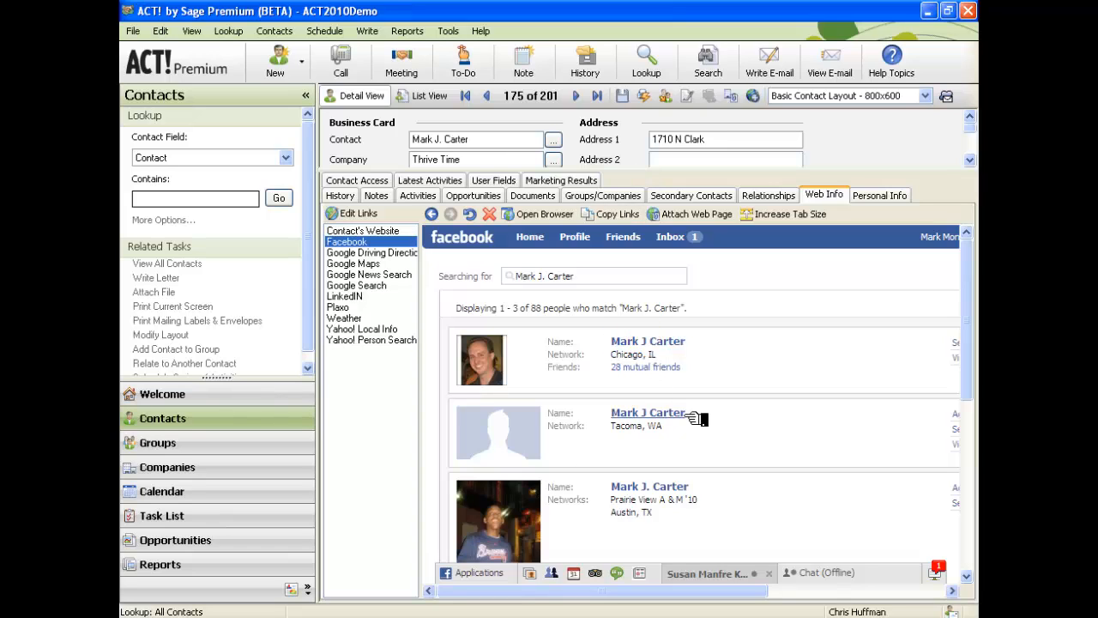
pyautogui.click(649, 413)
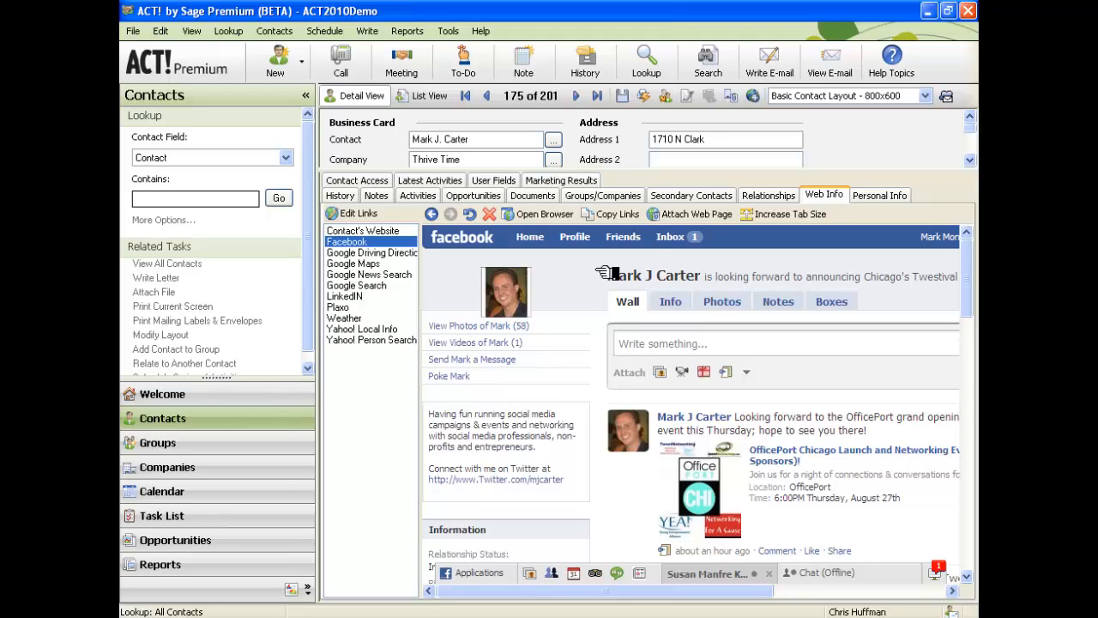
pyautogui.click(760, 217)
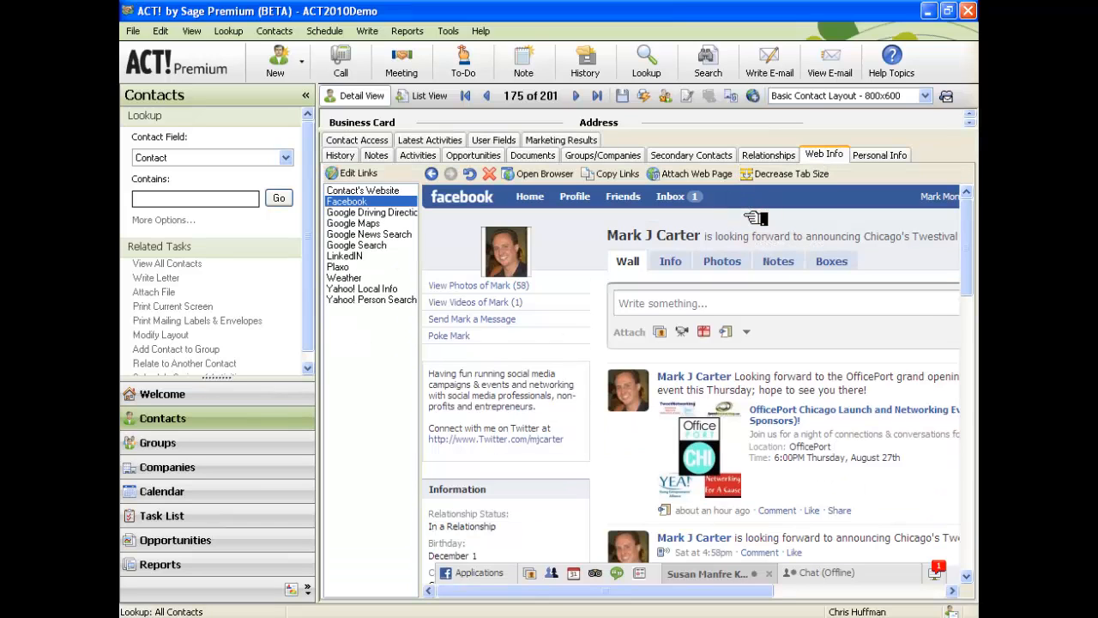
pyautogui.click(772, 174)
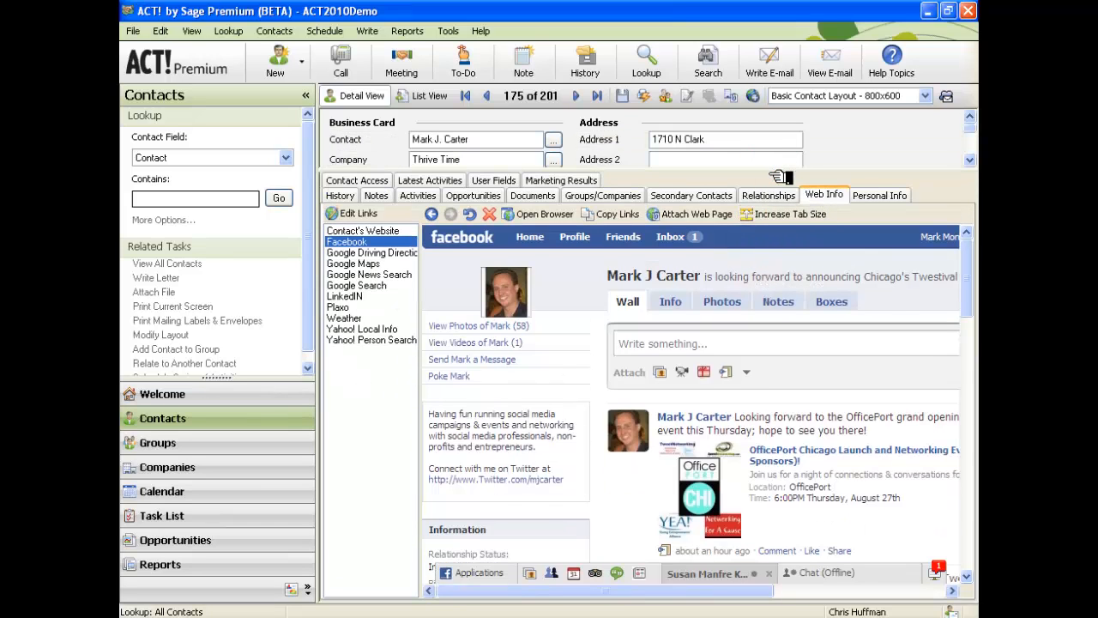
pyautogui.moveTo(745, 176); pyautogui.dragTo(789, 297)
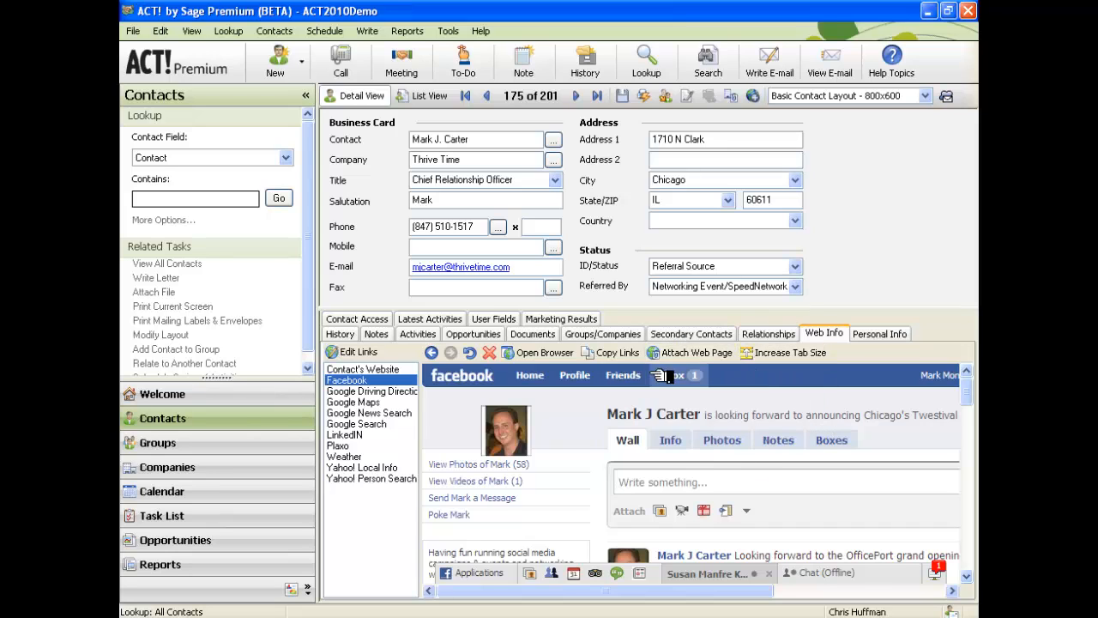
# Attach the Facebook profile page and confirm the 8/24/2009 Web Attachment entry in History.
pyautogui.click(701, 354)
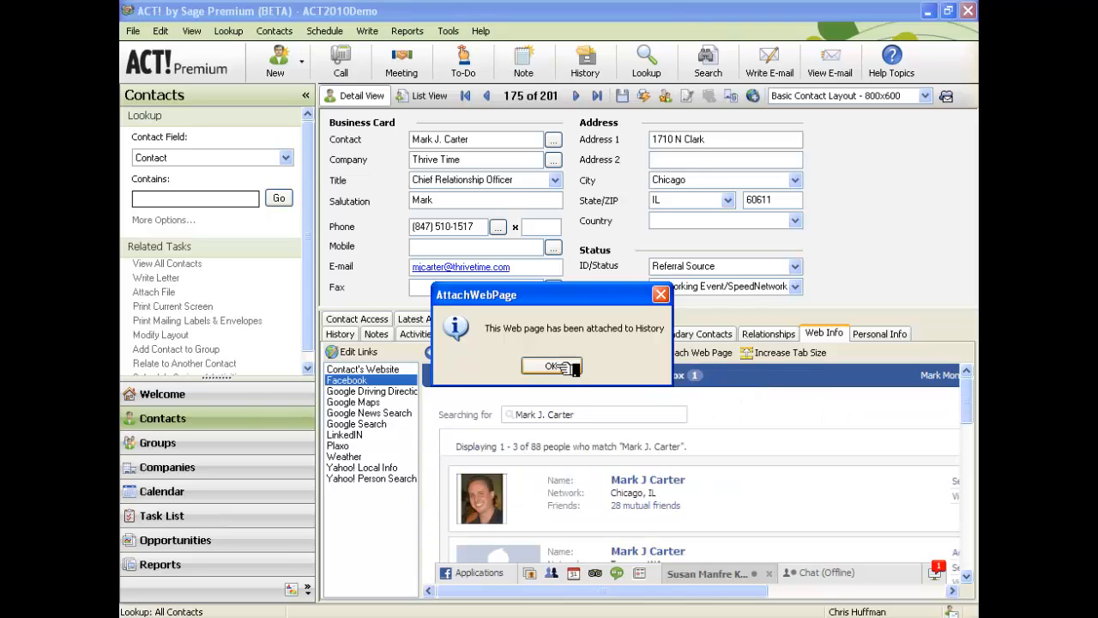
pyautogui.click(556, 366)
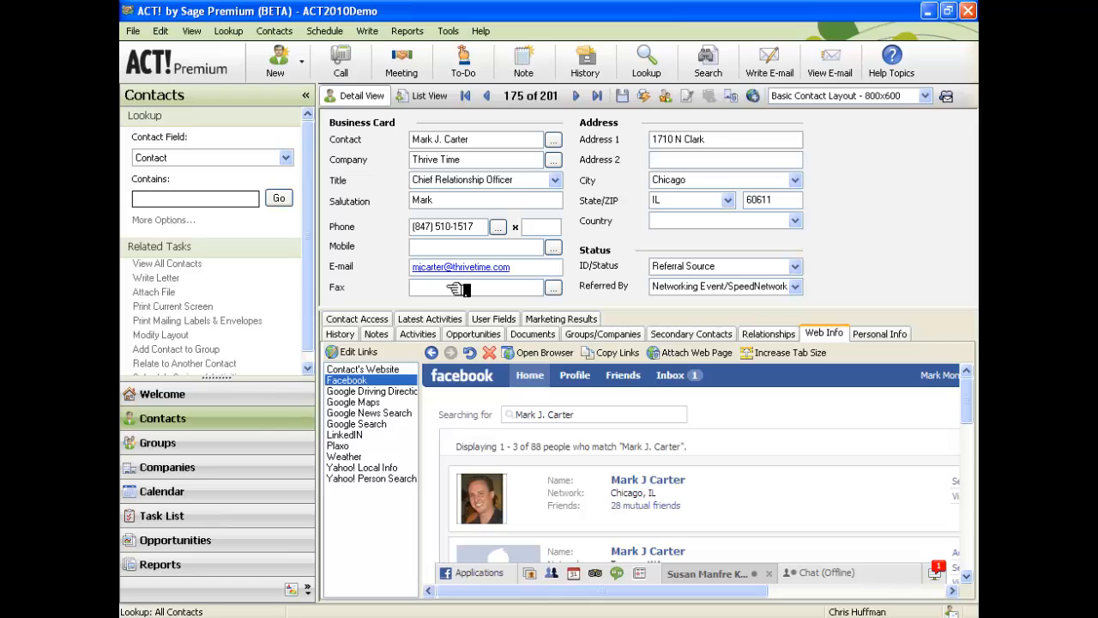
pyautogui.click(352, 336)
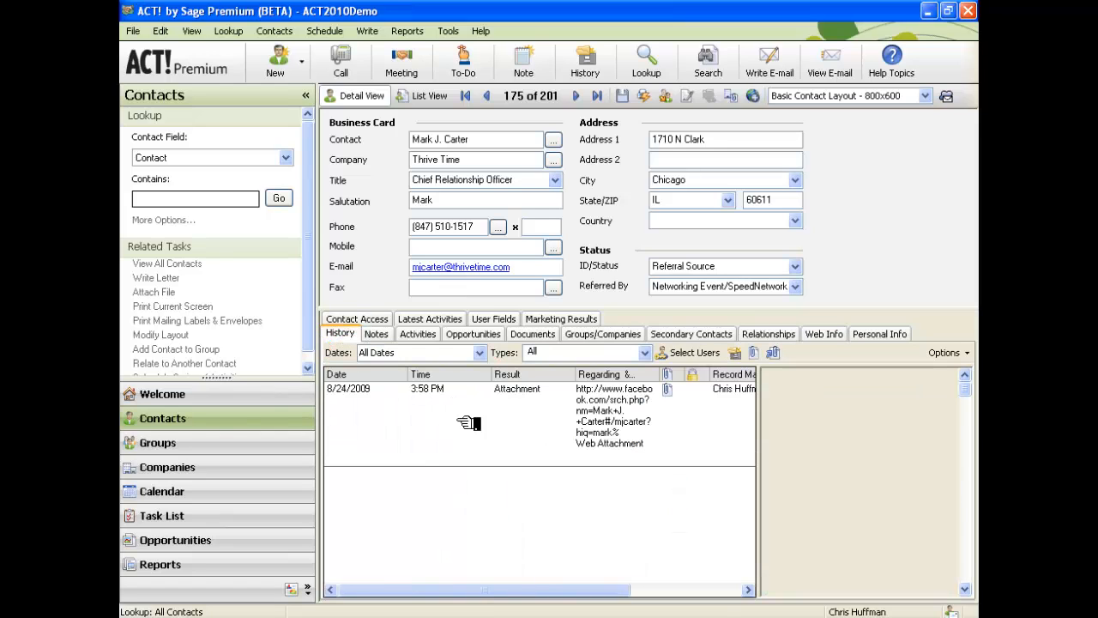
pyautogui.click(517, 429)
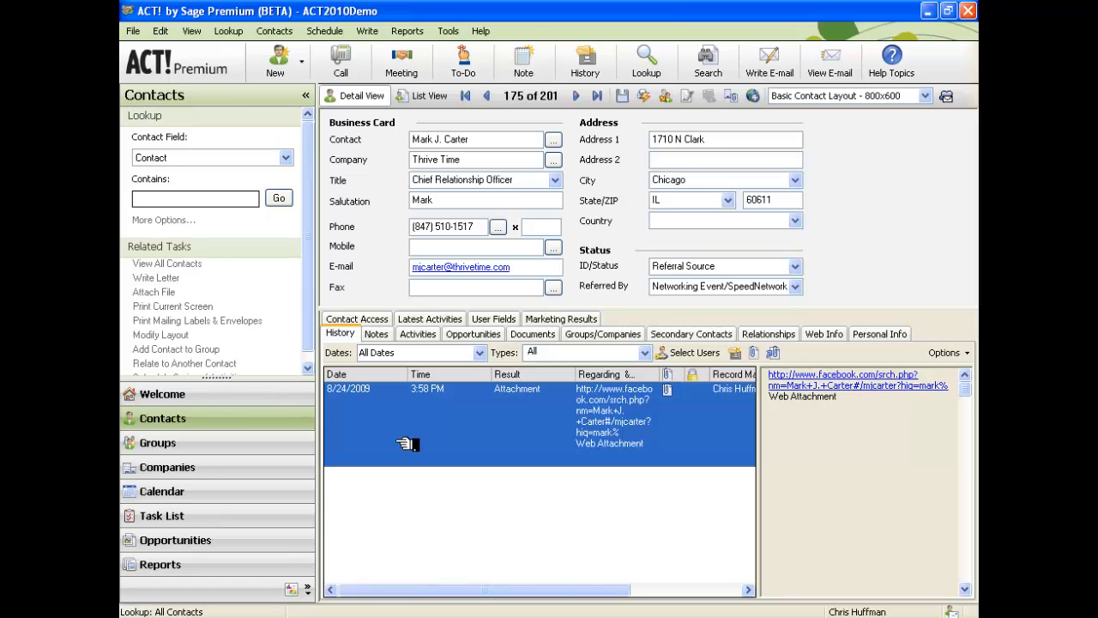
# Return to the Web Info tab, which previews Facebook search results for the contact's name.
pyautogui.click(824, 334)
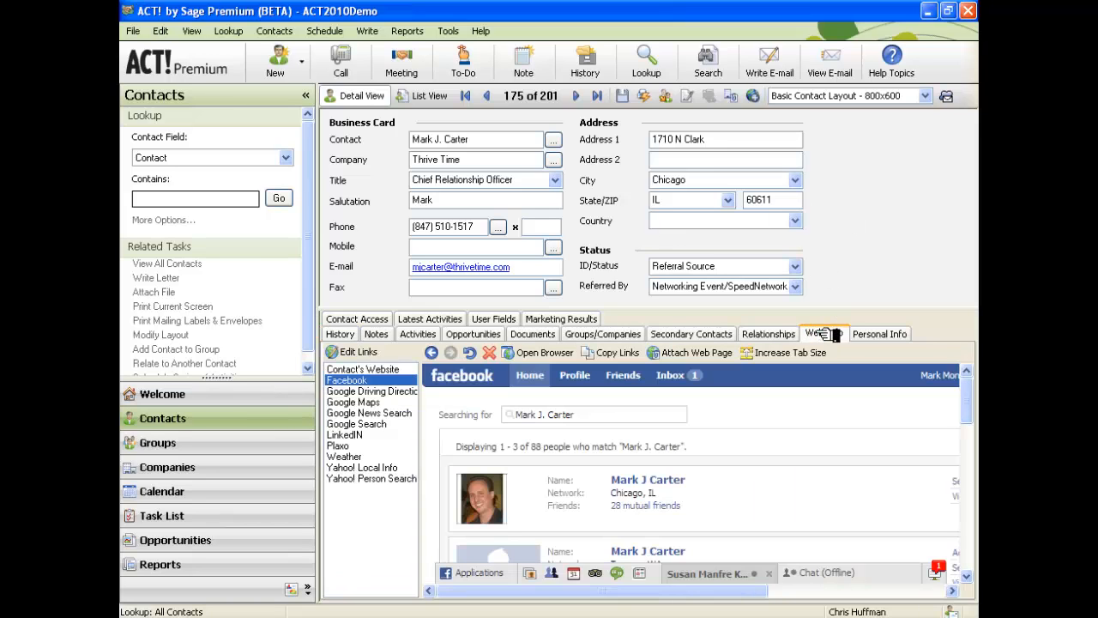